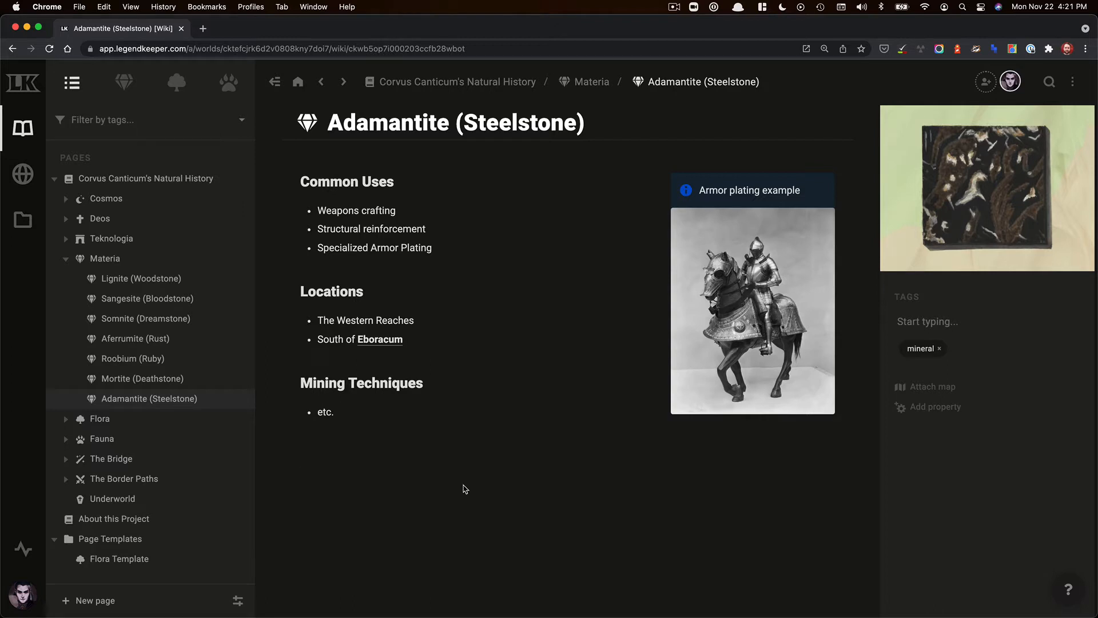
# - Create a new page named New Stone under the Materia page
pyautogui.click(229, 258)
pyautogui.click(257, 278)
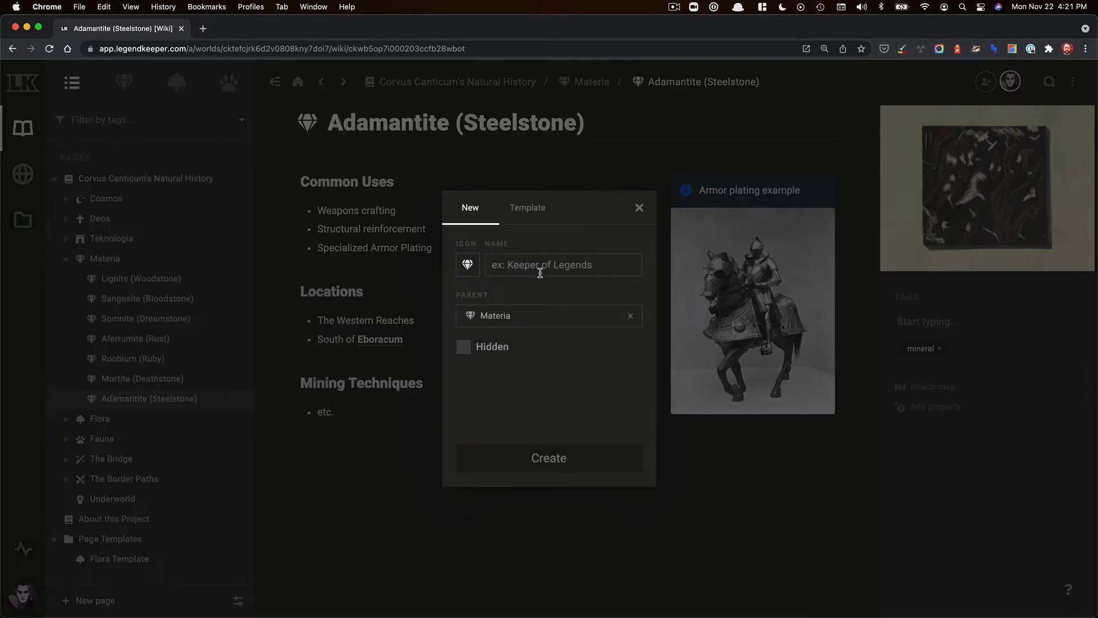
pyautogui.write('New Stone')
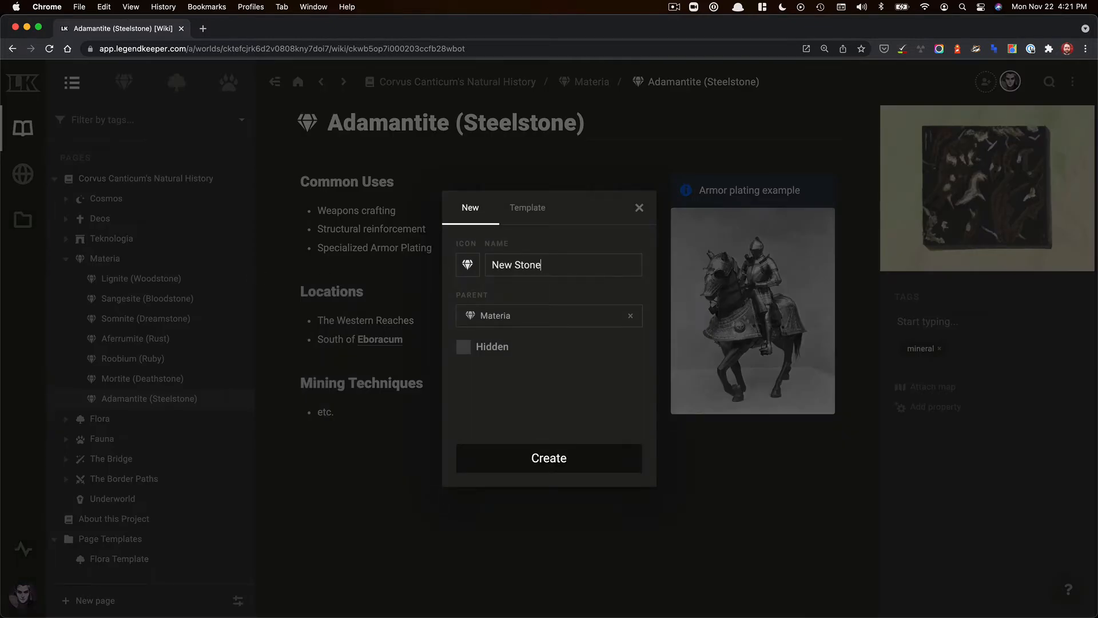
pyautogui.press('Return')
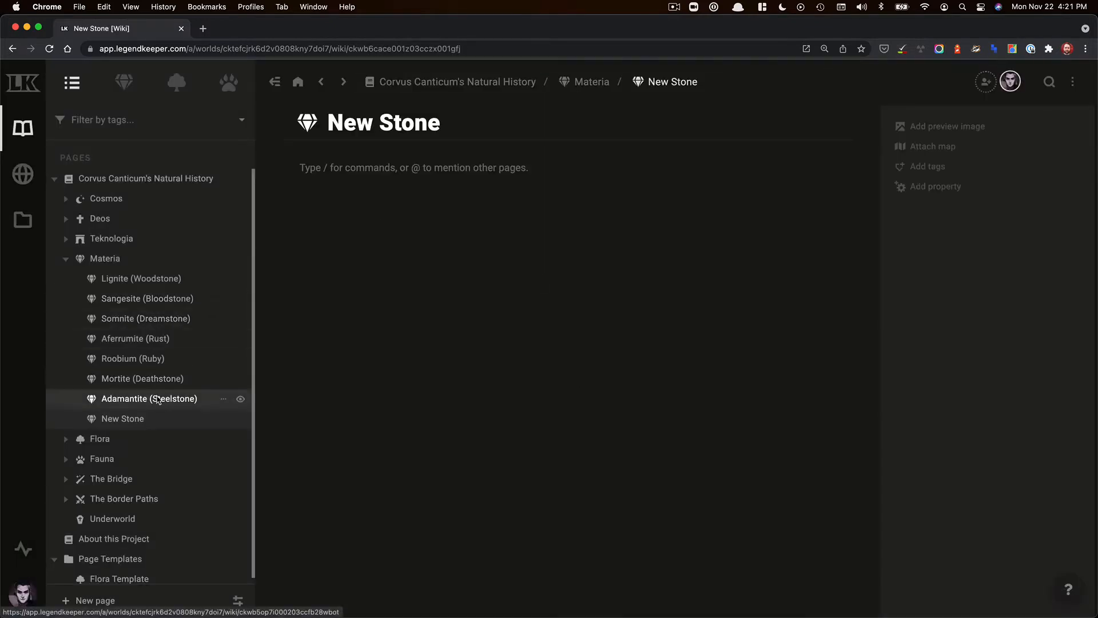
# - Copy the entire body of the Adamantite (Steelstone) page and paste it into the New Stone page
pyautogui.click(157, 399)
pyautogui.click(410, 462)
pyautogui.press('super+a')
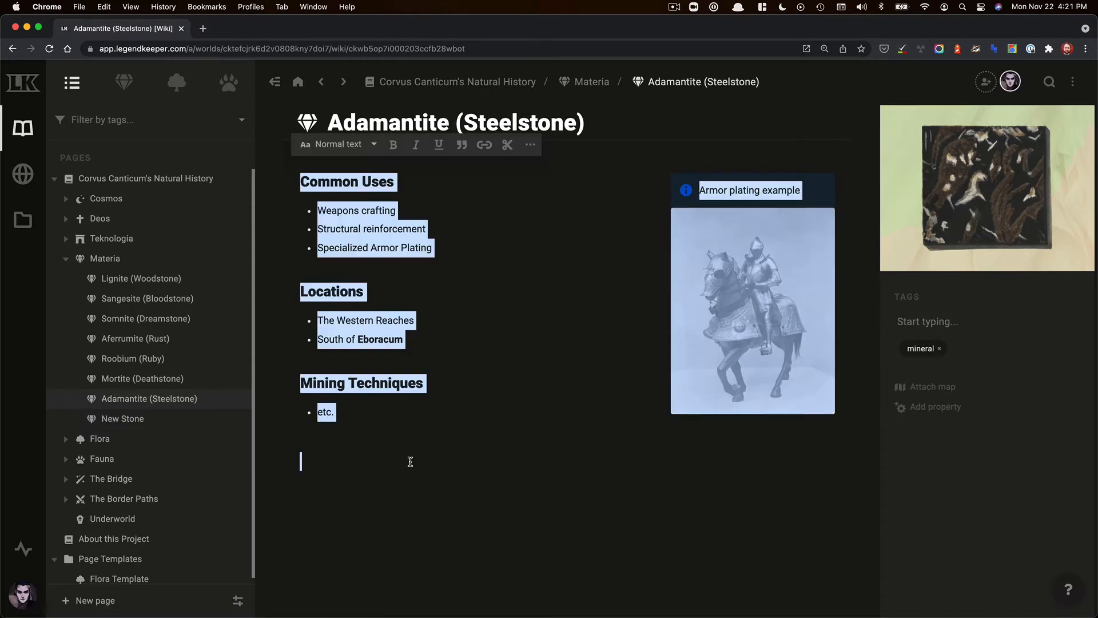
pyautogui.click(157, 421)
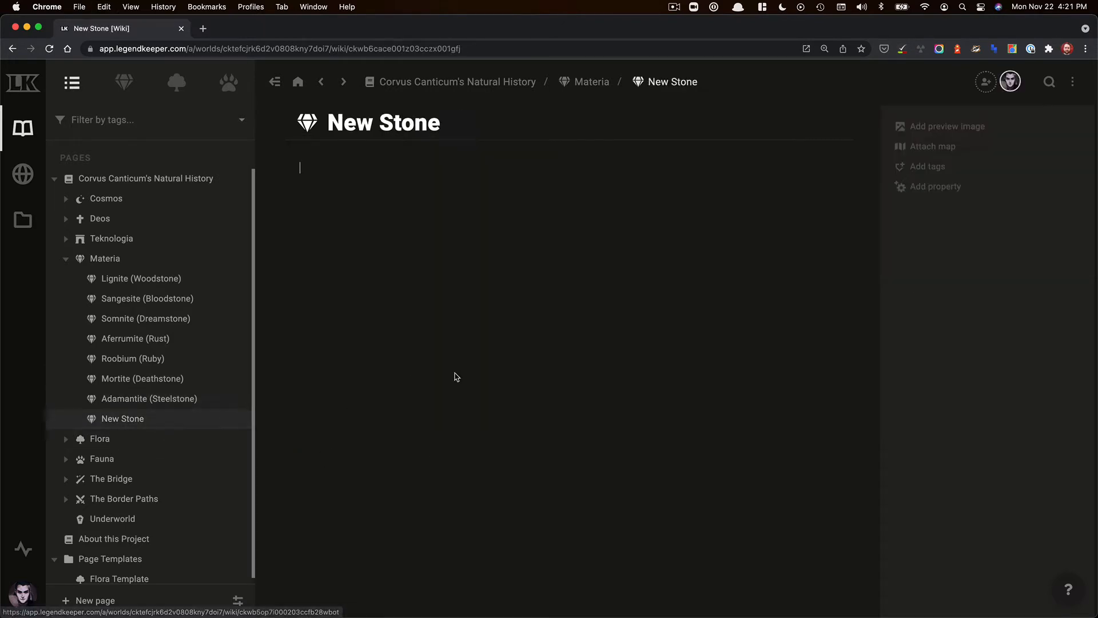
pyautogui.write('Common Uses Weapons crafting Structural reinforcement Specialized Armor Plating Locations The Western Reaches South of The Great Cities Mining Techniques etc. Armor plating example')
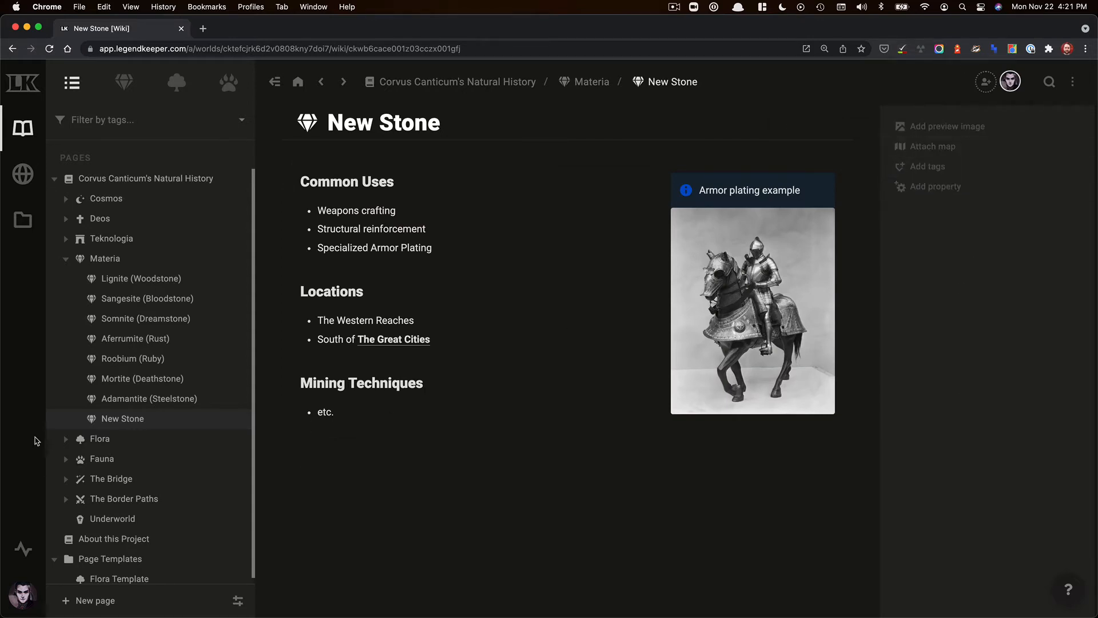
# - Set the New Stone preview image to the Mortite (Deathstone) image from the Materia asset folder
pyautogui.click(149, 399)
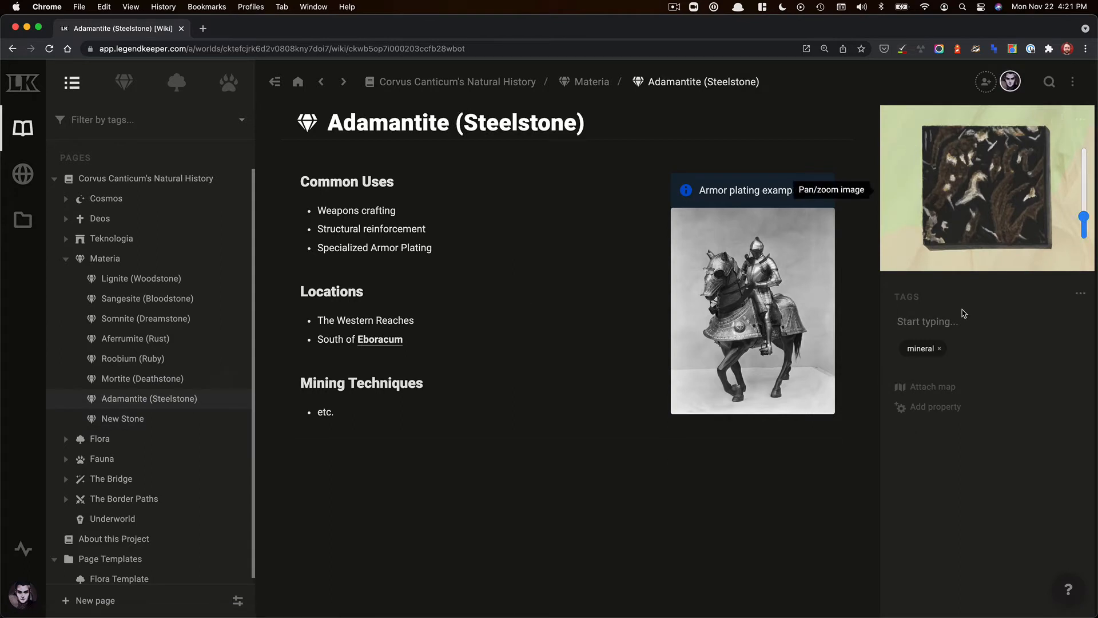
pyautogui.click(180, 420)
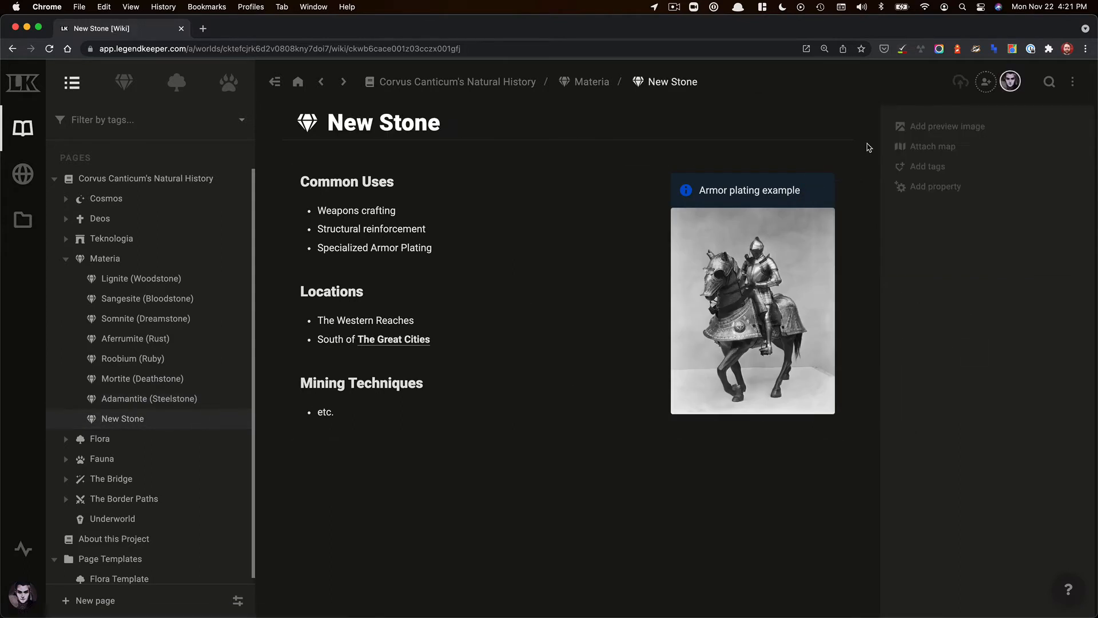
pyautogui.click(953, 130)
pyautogui.scroll(-4, 455, 389)
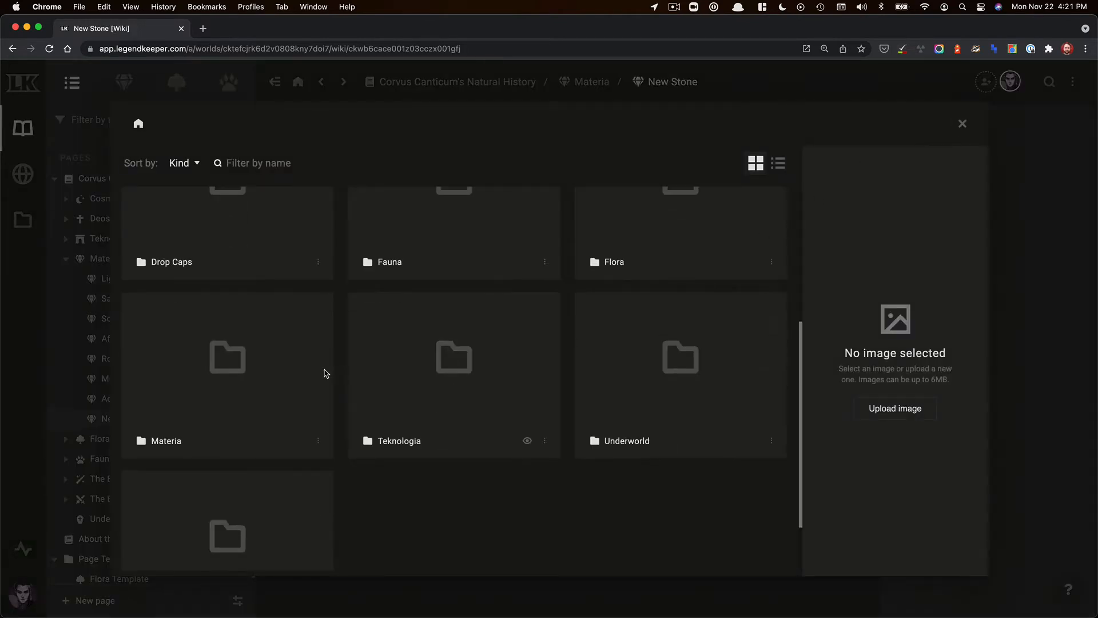
pyautogui.doubleClick(258, 414)
pyautogui.click(231, 270)
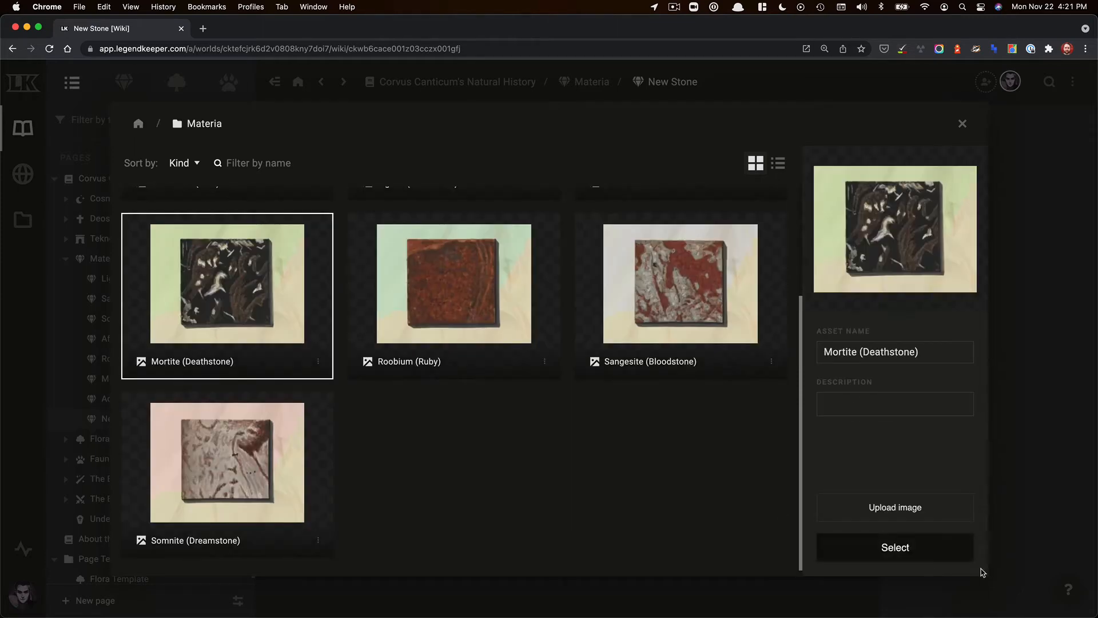
pyautogui.click(914, 543)
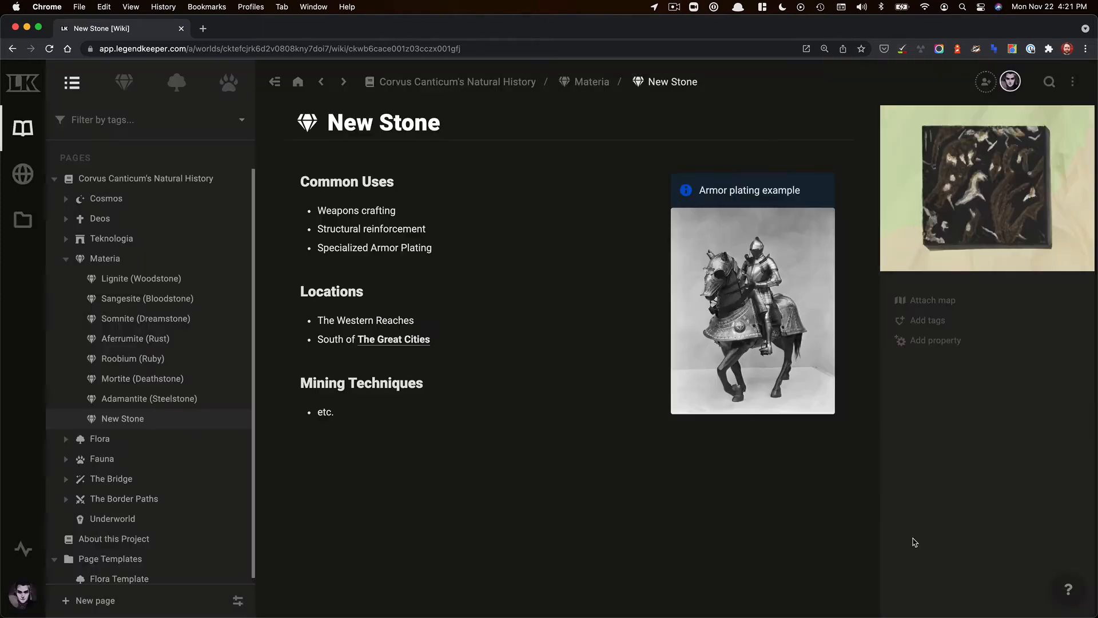
# - Add the tag mineral to the New Stone page
pyautogui.click(939, 318)
pyautogui.write('nin')
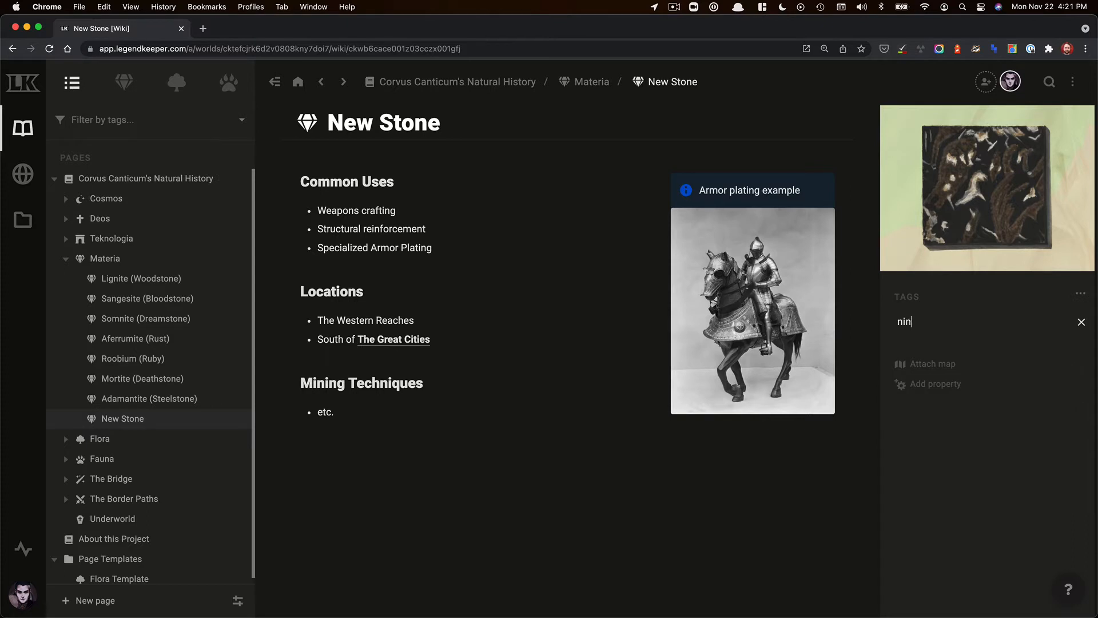
pyautogui.press('BackSpace')
pyautogui.press('BackSpace')
pyautogui.press('BackSpace')
pyautogui.write('miner')
pyautogui.press('Return')
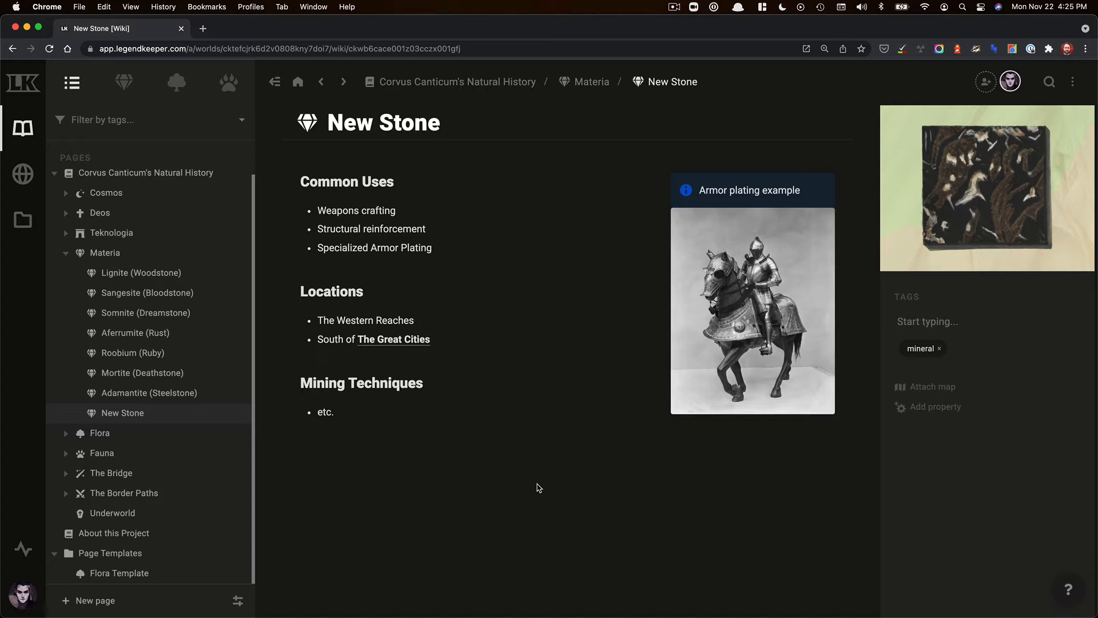
# - Move the Adamantite (Steelstone) page into the Page Templates folder
pyautogui.click(139, 399)
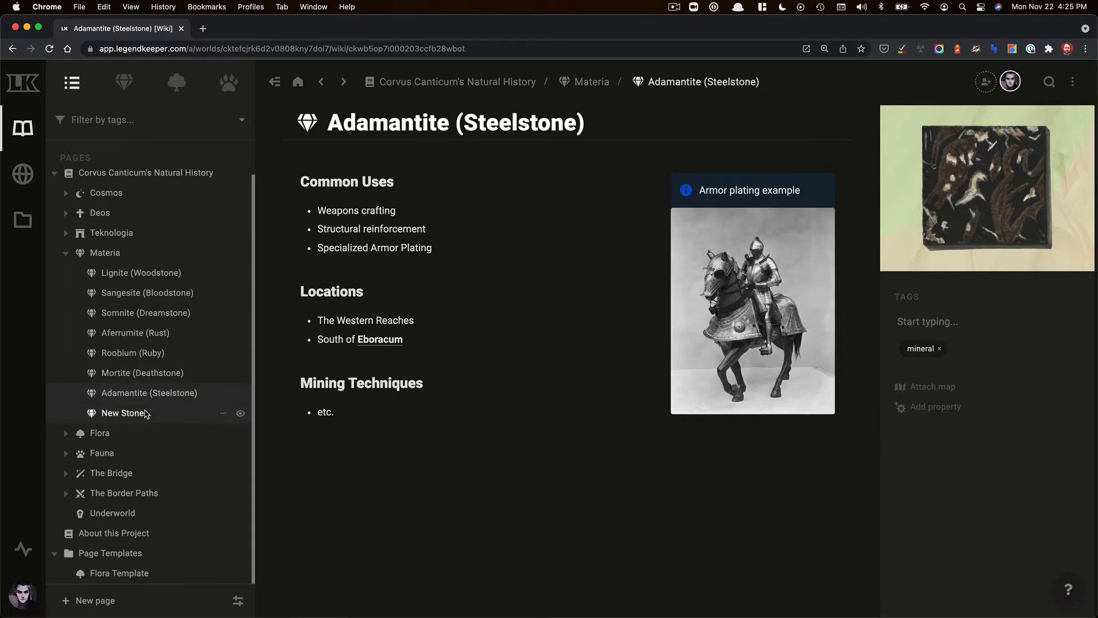
pyautogui.moveTo(144, 394); pyautogui.dragTo(131, 564)
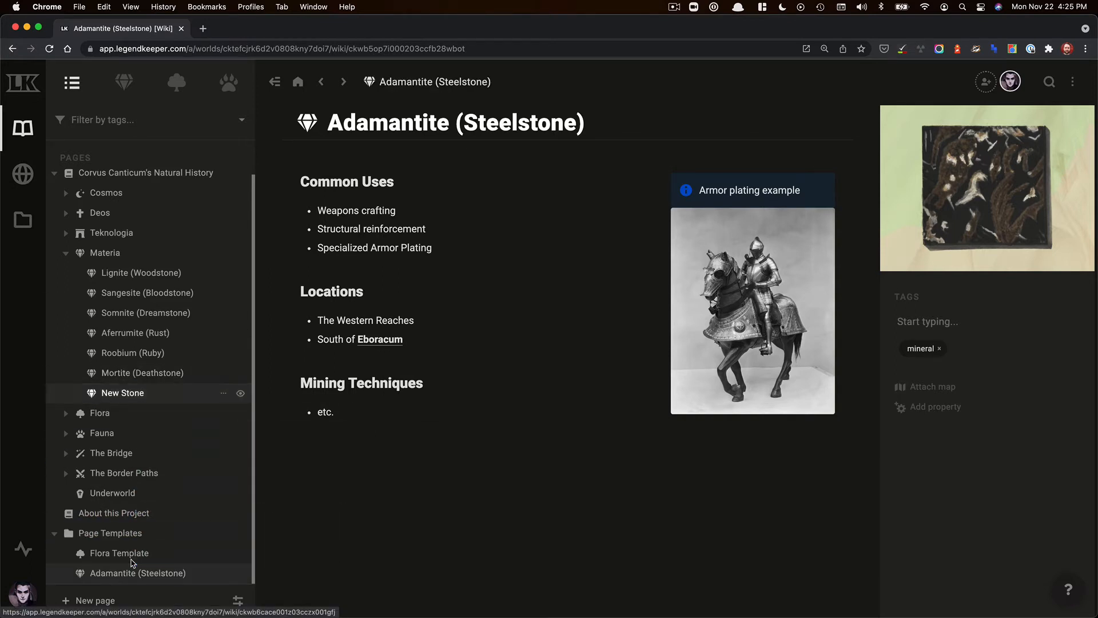
# - Create a page named New Stone 2 under Materia from the Adamantite (Steelstone) template
pyautogui.click(162, 554)
pyautogui.click(152, 570)
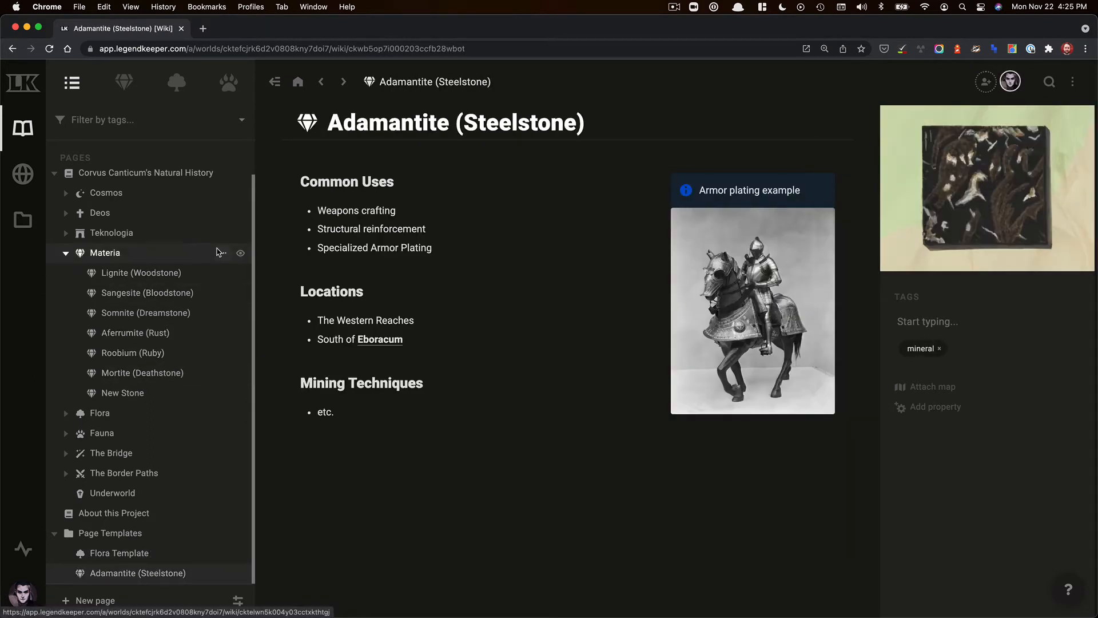
pyautogui.click(222, 253)
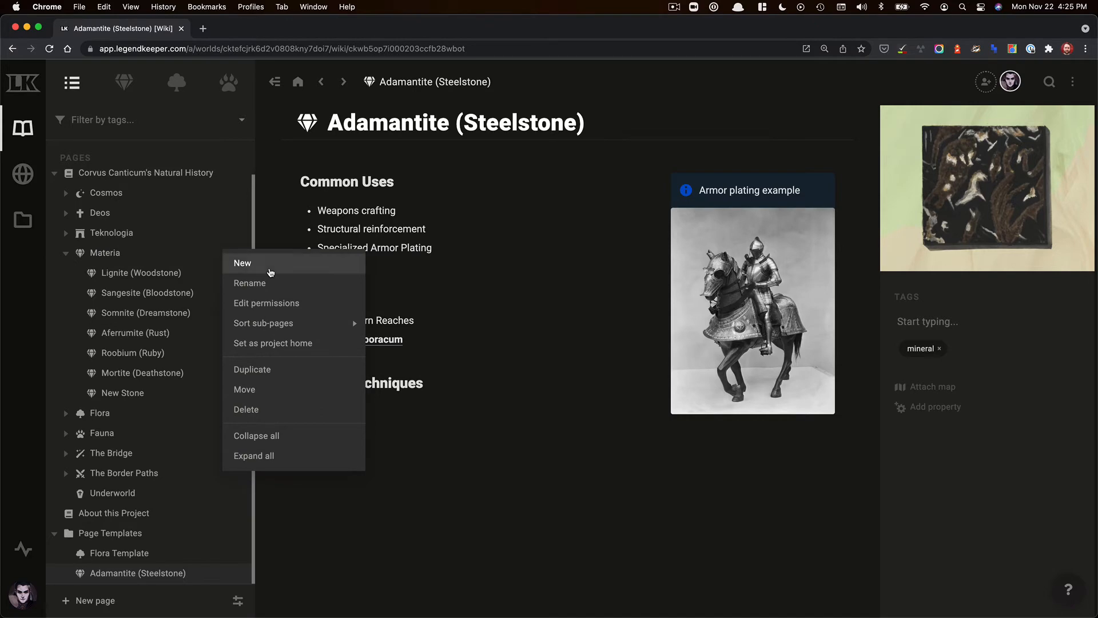
pyautogui.click(270, 273)
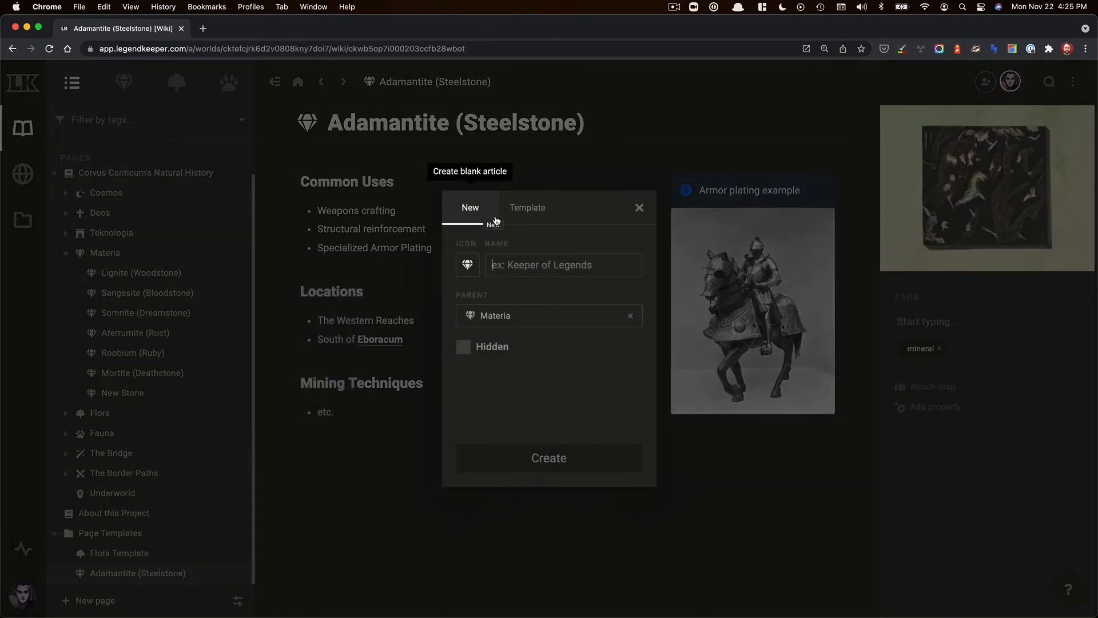
pyautogui.click(533, 211)
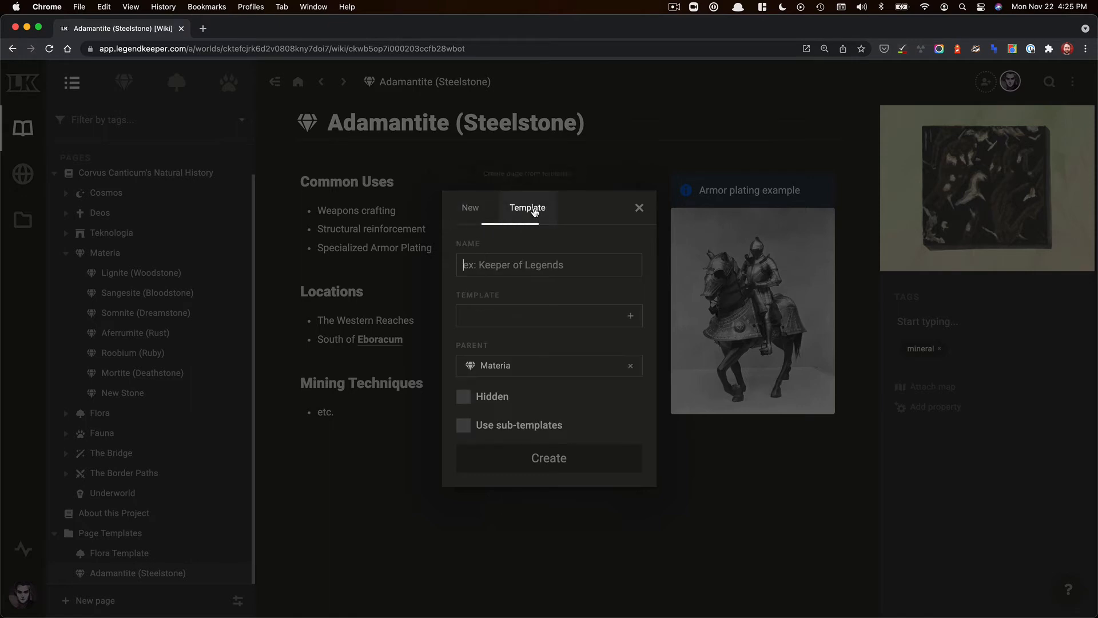
pyautogui.write('New S')
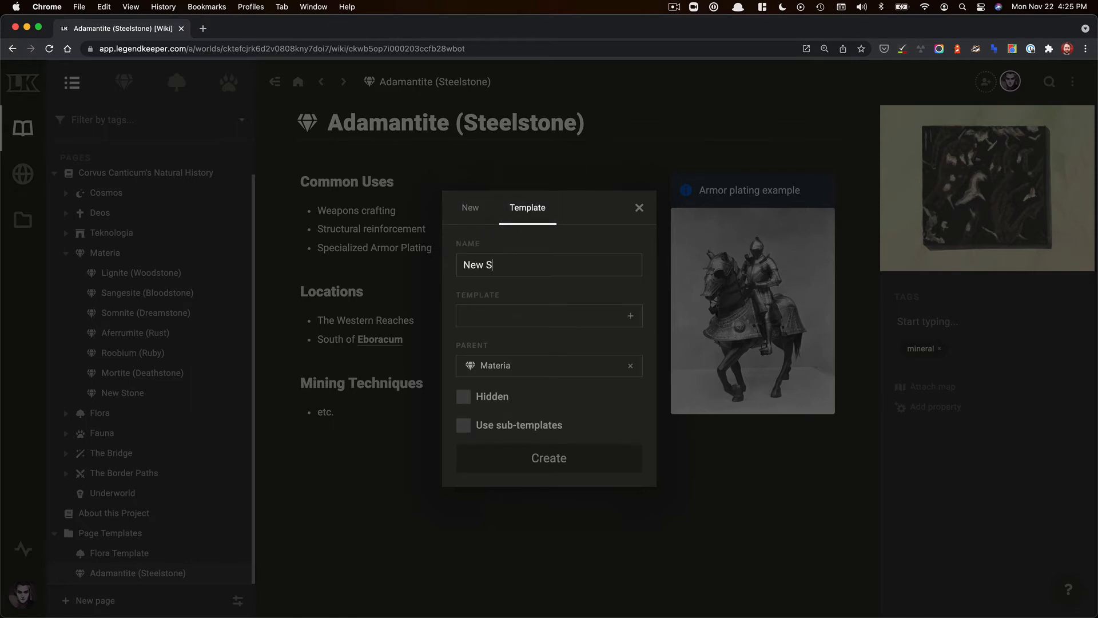
pyautogui.write('tone 2')
pyautogui.click(615, 308)
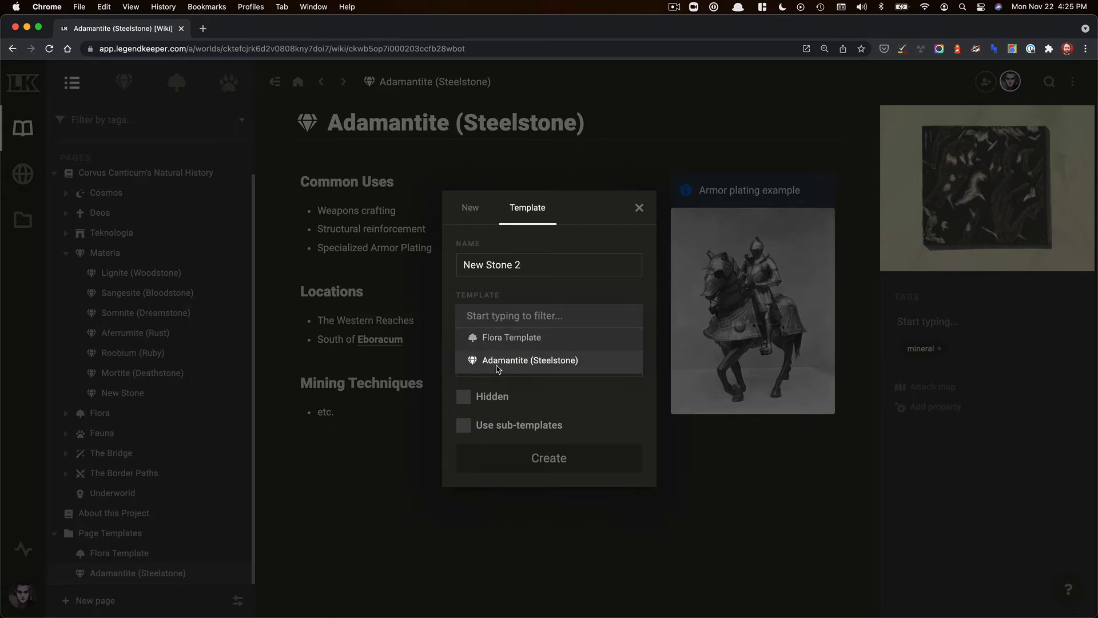
pyautogui.click(518, 368)
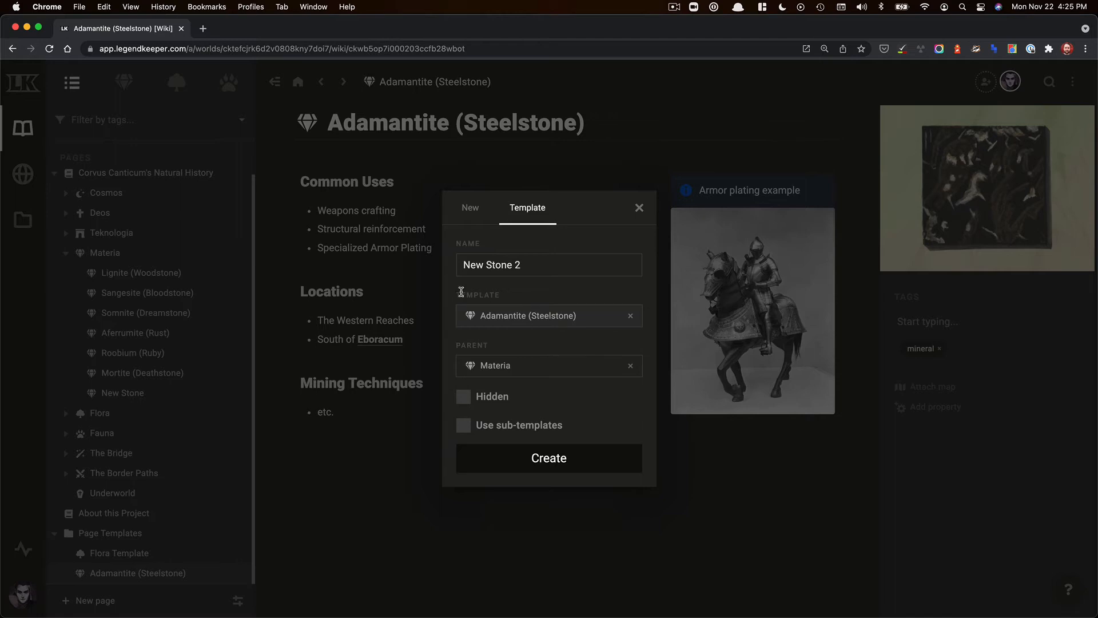
pyautogui.click(577, 471)
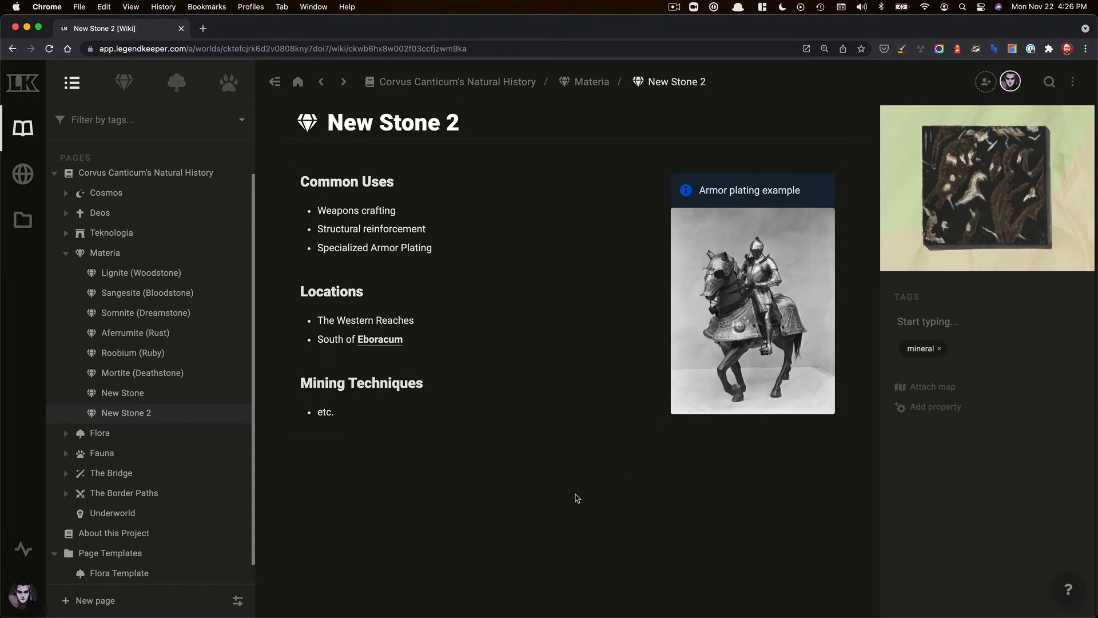
# - Compare the New Stone, New Stone 2 and Stones Template with Subpages pages
pyautogui.click(179, 399)
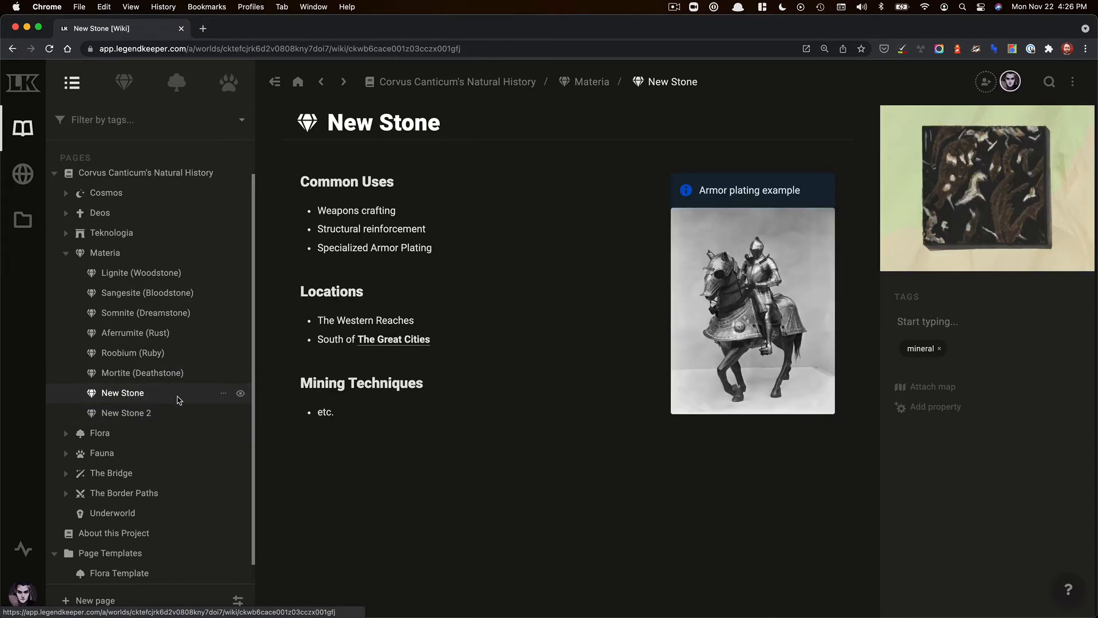
pyautogui.click(174, 413)
pyautogui.click(175, 394)
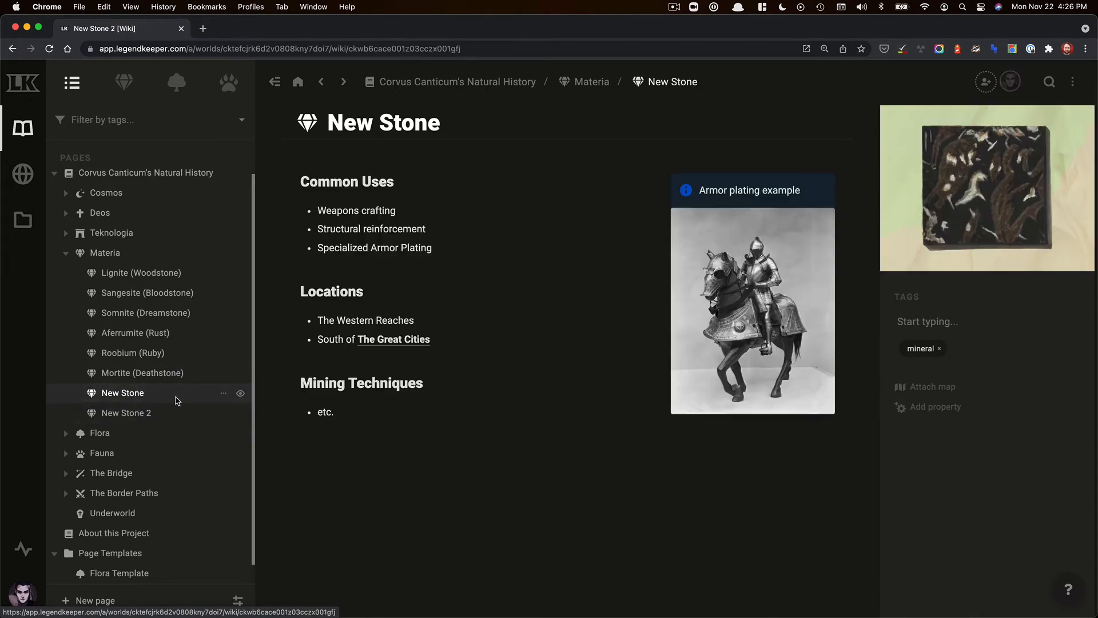
pyautogui.click(181, 413)
pyautogui.click(177, 393)
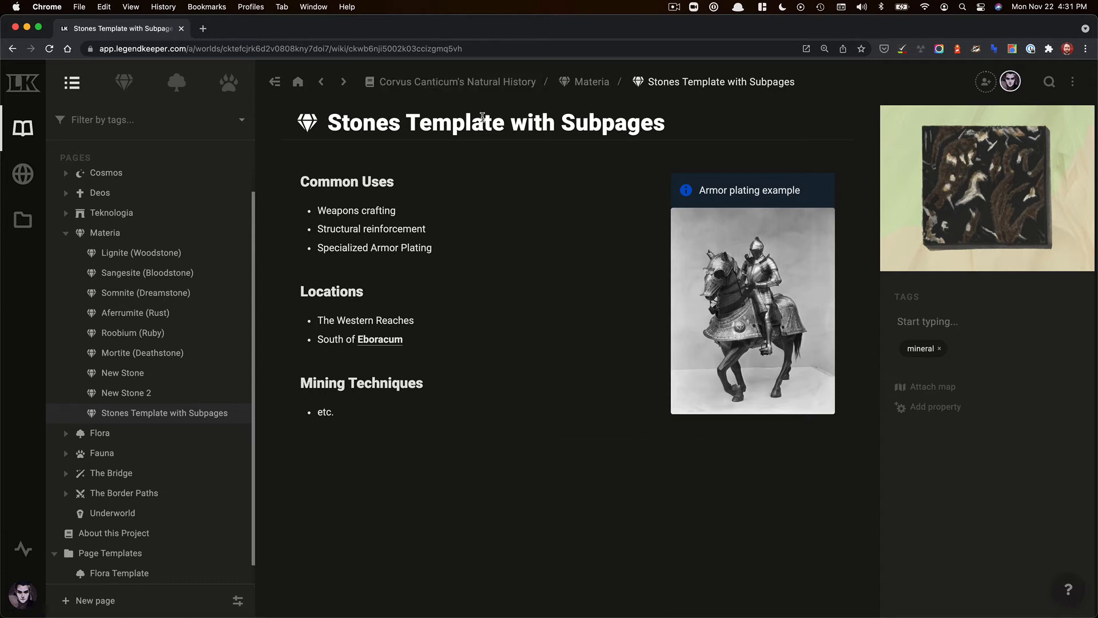
pyautogui.click(147, 392)
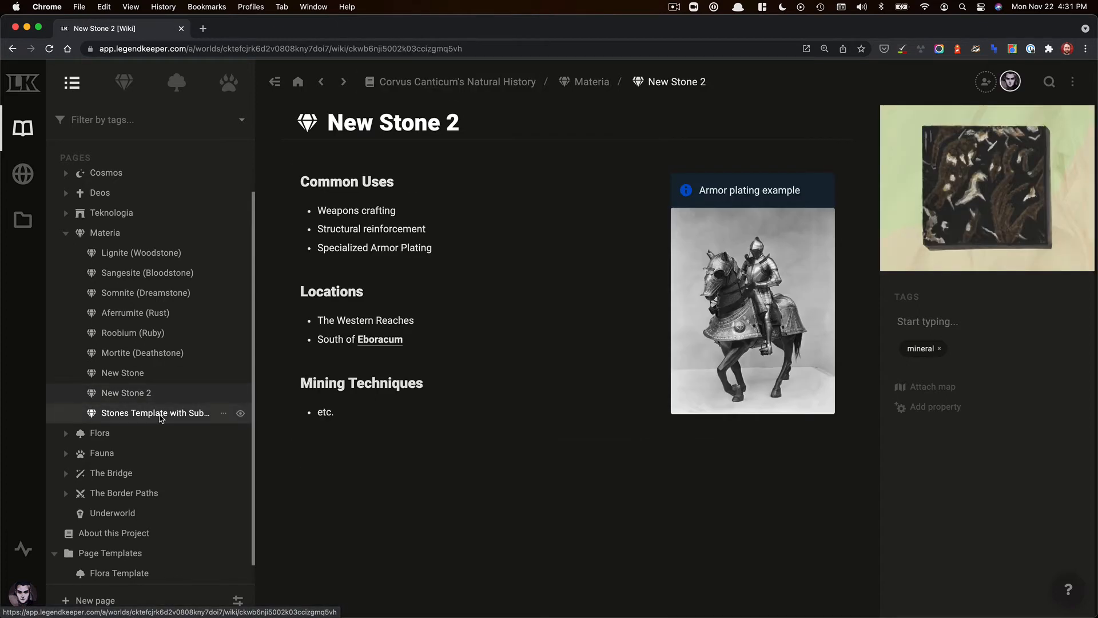
pyautogui.click(155, 413)
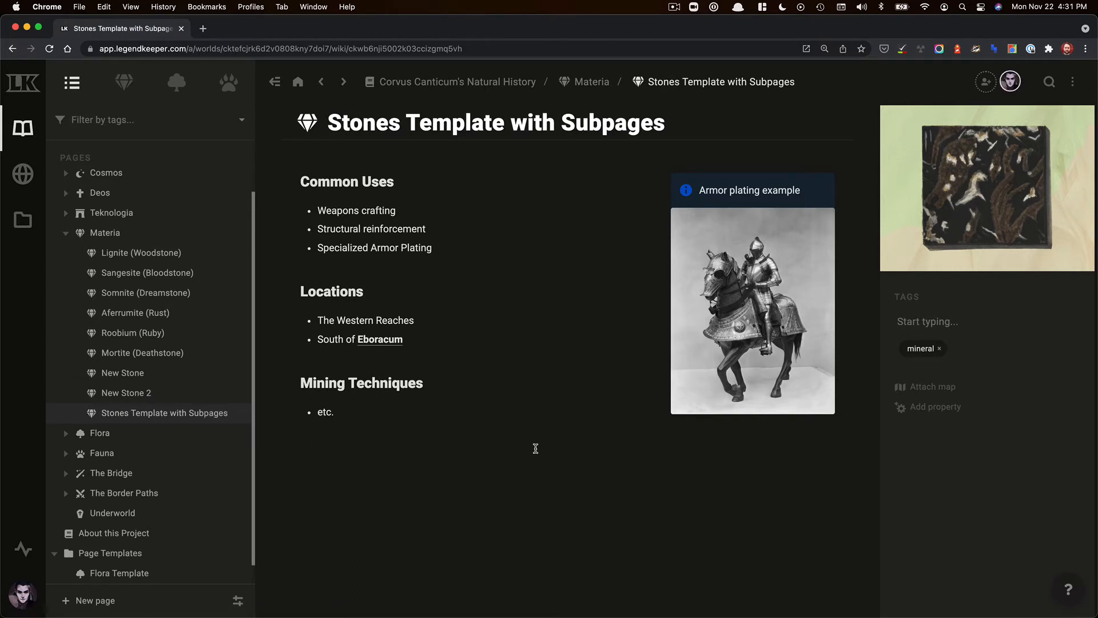
# - Add a new tab named locations to the Stones Template with Subpages page
pyautogui.click(1073, 81)
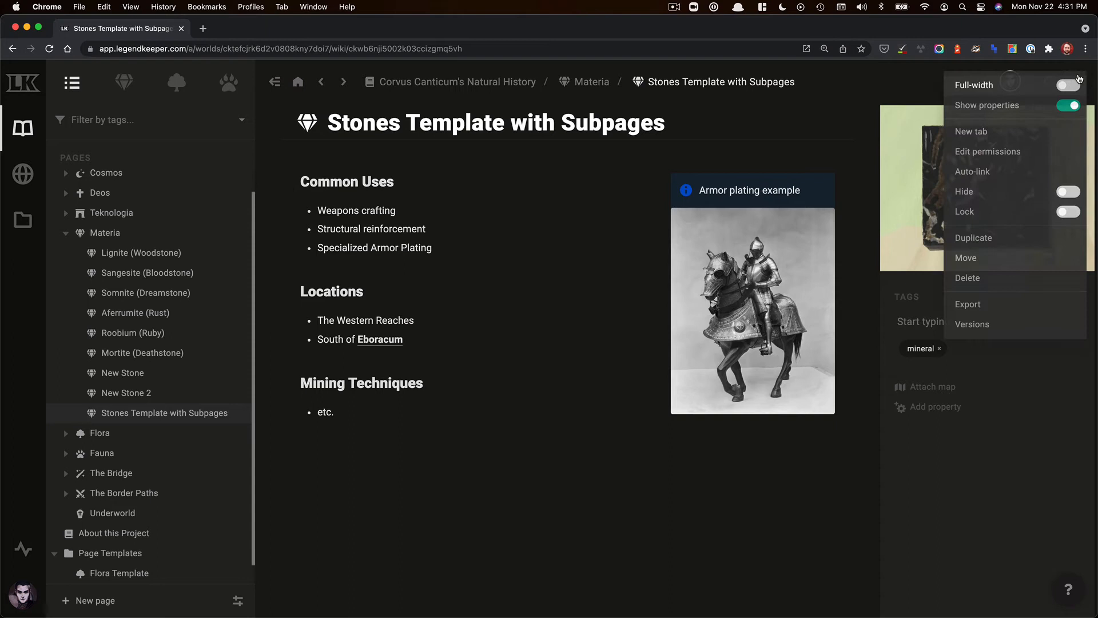
pyautogui.click(1015, 133)
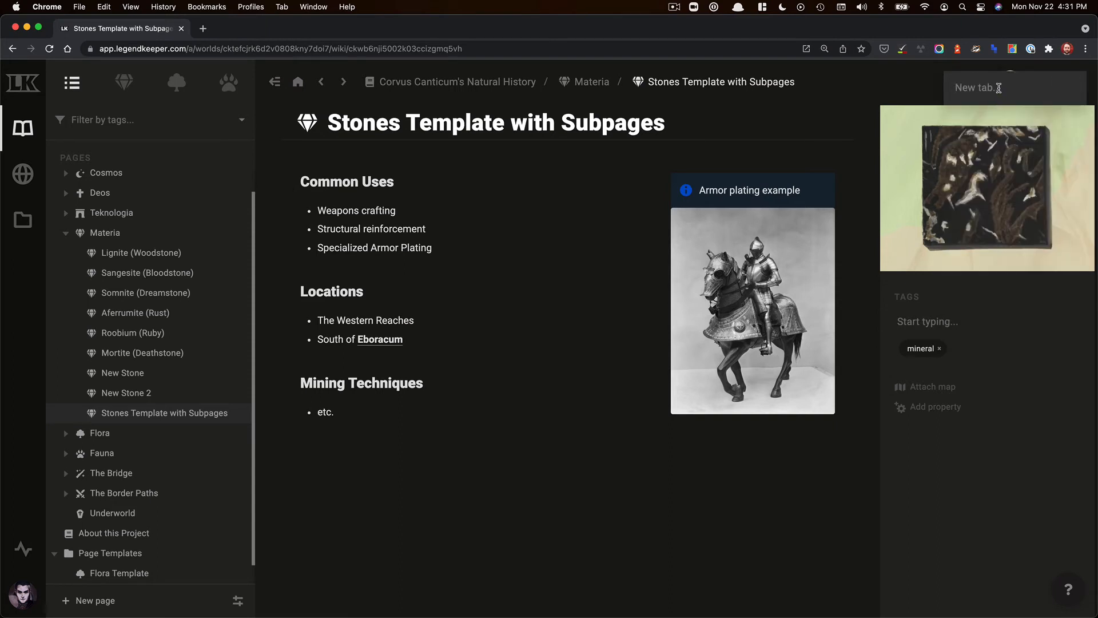
pyautogui.write('Iocations')
pyautogui.press('Return')
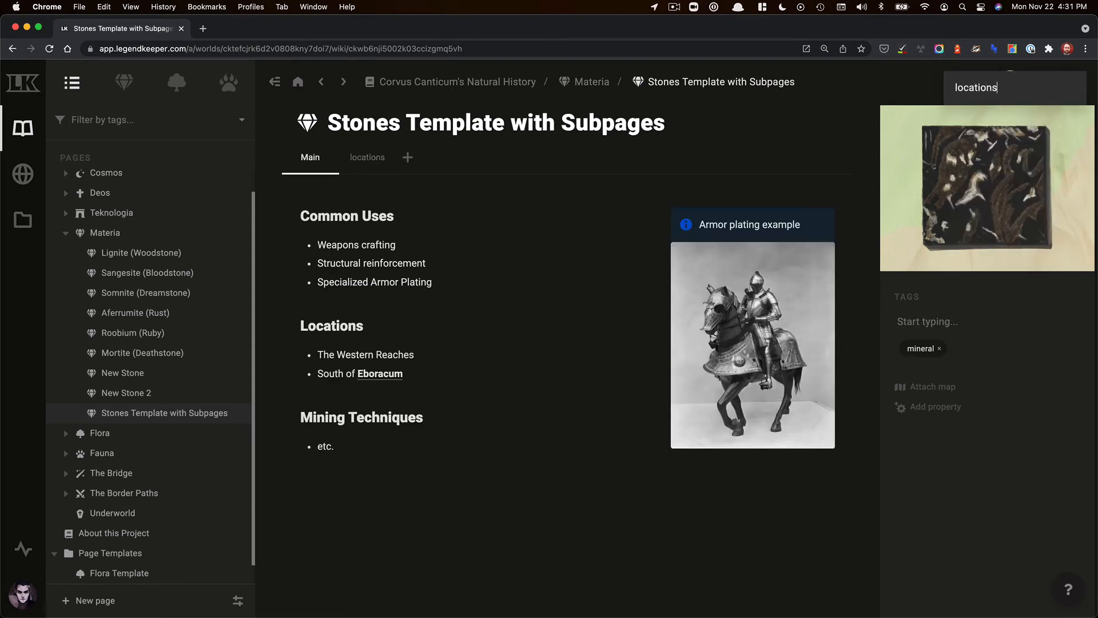
# - Move the Locations heading and its list from the Main tab into the locations tab
pyautogui.click(310, 158)
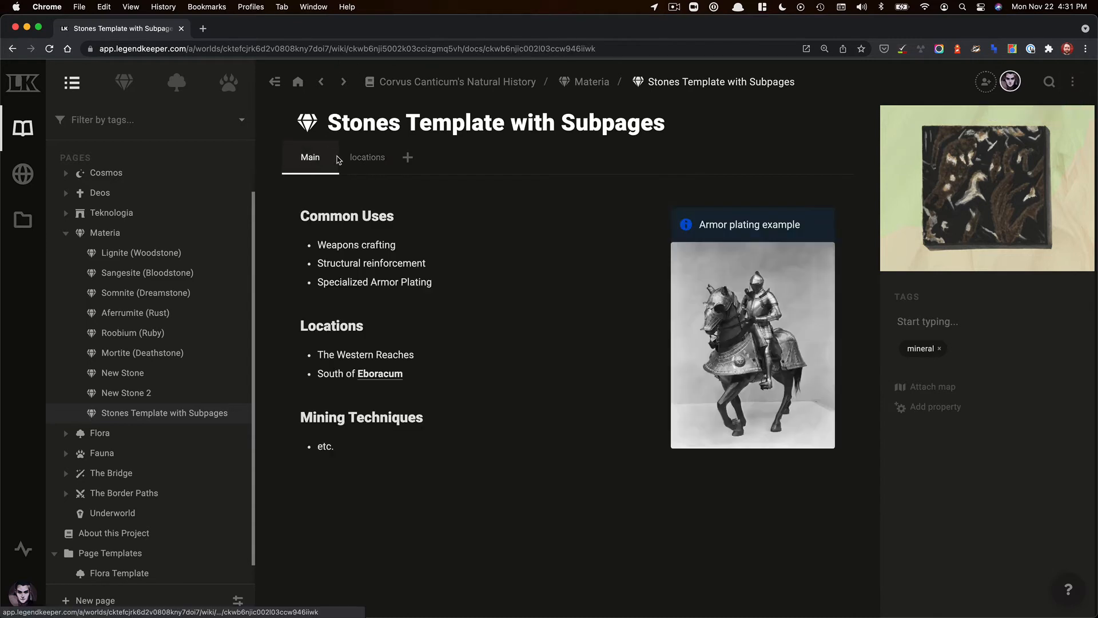
pyautogui.click(367, 158)
pyautogui.click(312, 158)
pyautogui.moveTo(297, 324); pyautogui.dragTo(462, 390)
pyautogui.press('super+x')
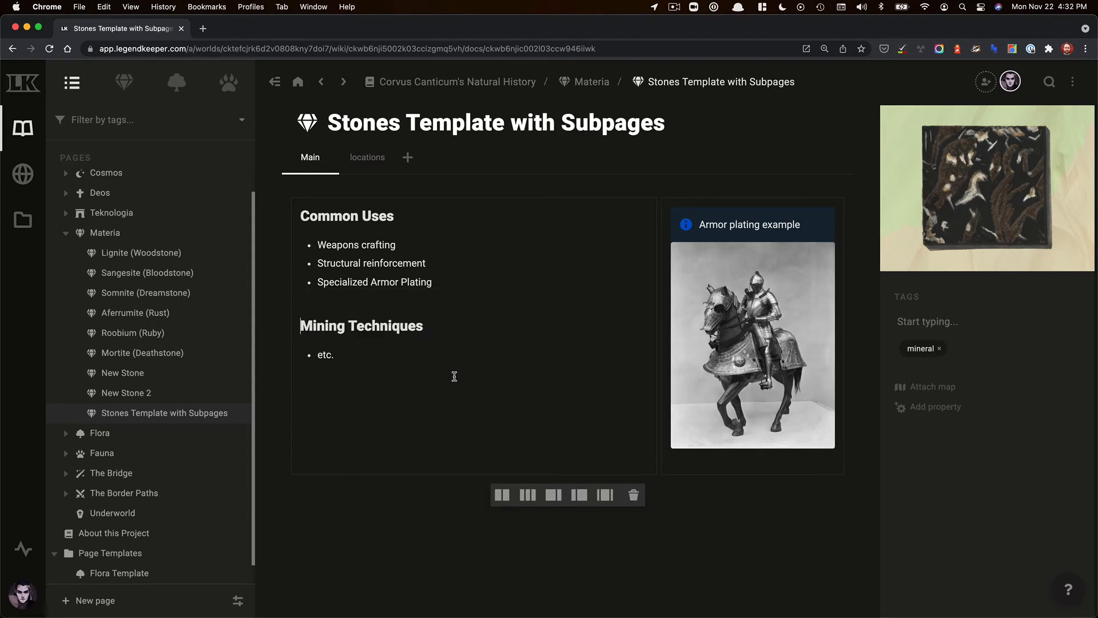
pyautogui.click(367, 158)
pyautogui.click(373, 204)
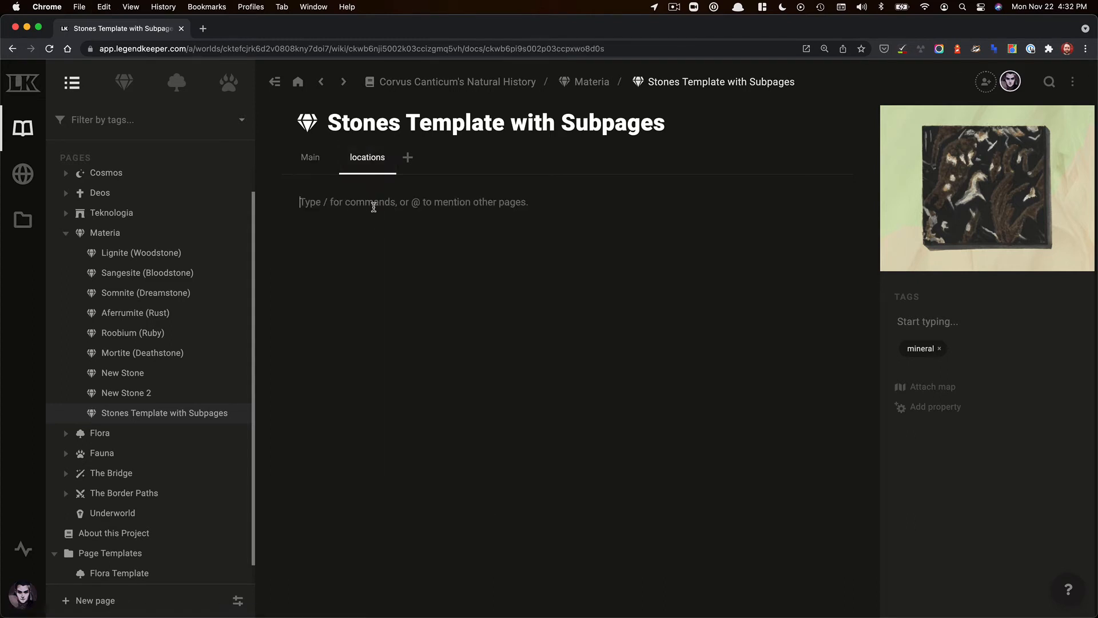
pyautogui.press('super+v')
pyautogui.click(314, 152)
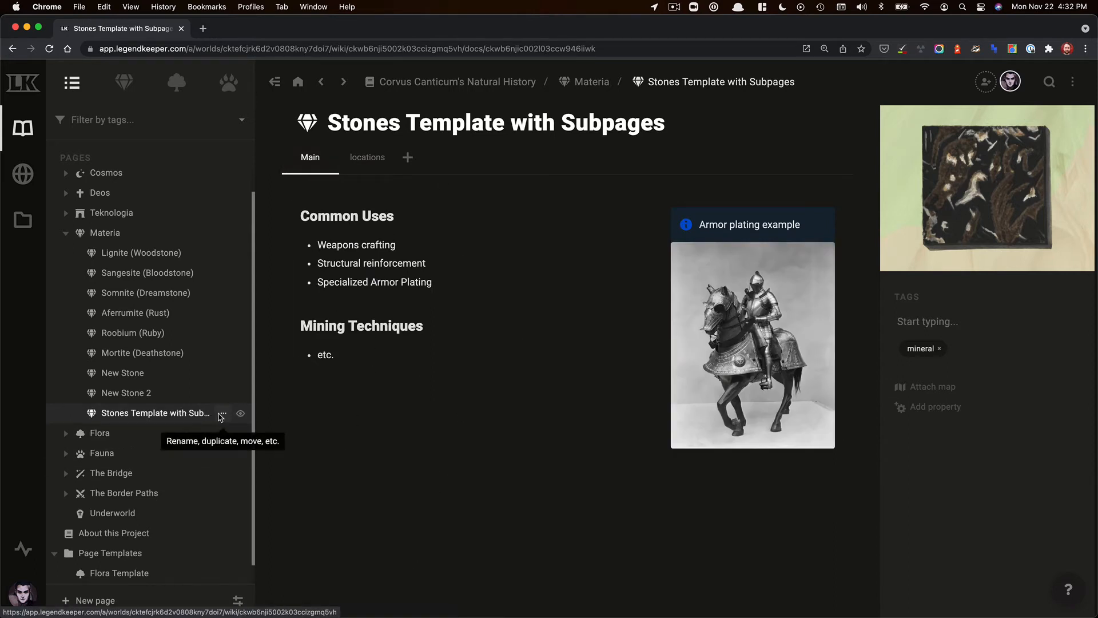
# - Create a new sub-page named subpage under the Stones Template with Subpages page
pyautogui.click(223, 413)
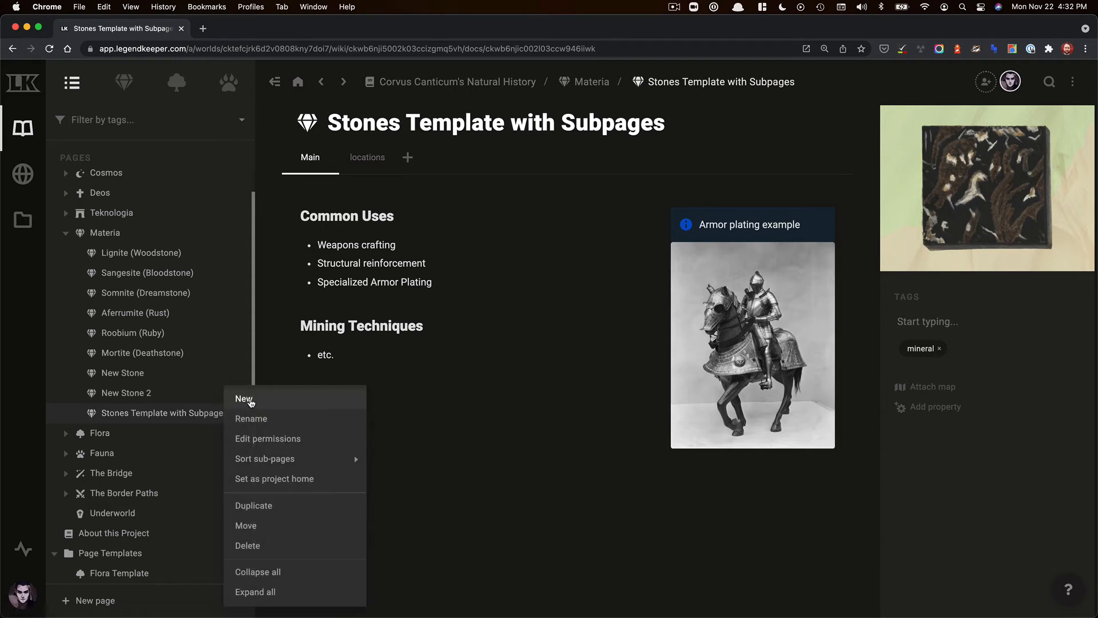
pyautogui.click(237, 398)
pyautogui.click(478, 212)
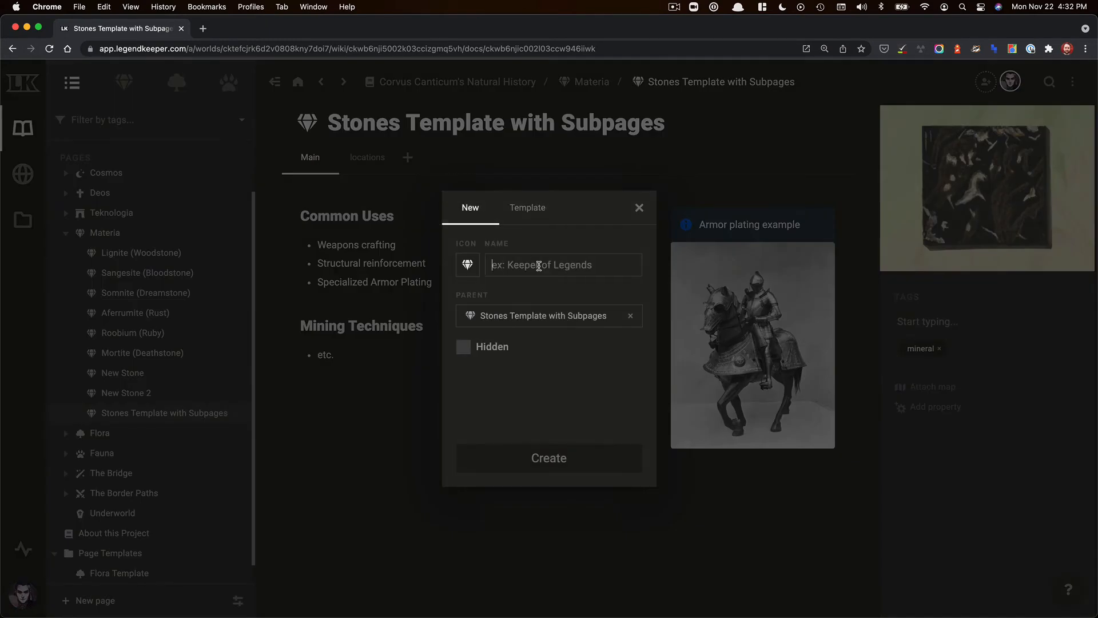
pyautogui.write('s')
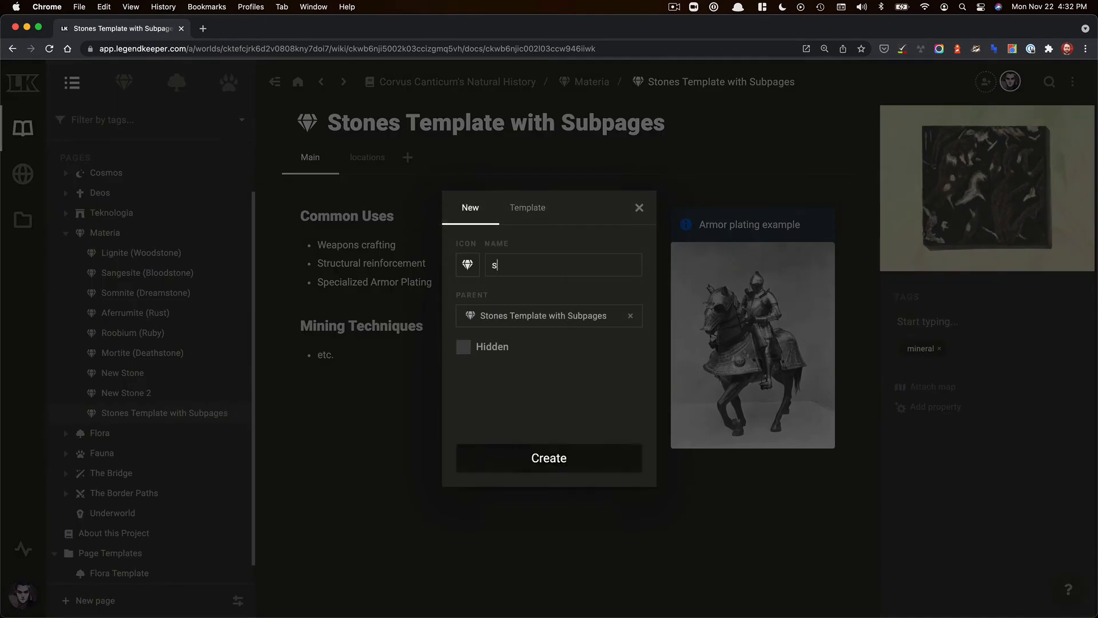
pyautogui.write('ubpage')
pyautogui.press('Return')
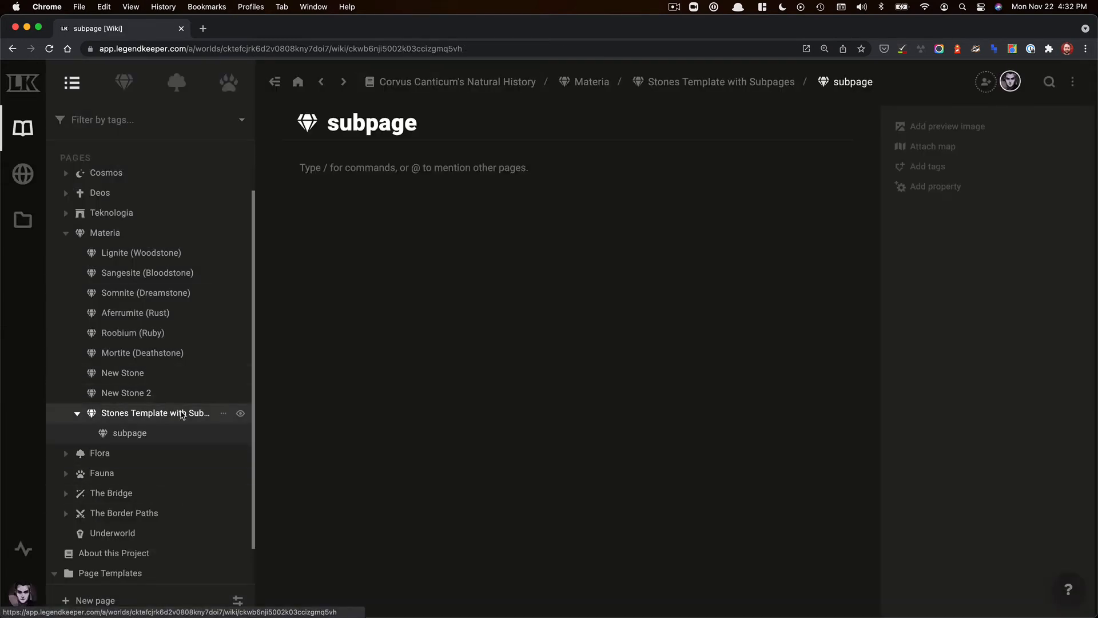
# - Move the Mining Techniques heading and its list from the template's Main tab into the subpage
pyautogui.click(177, 413)
pyautogui.moveTo(350, 355); pyautogui.dragTo(282, 322)
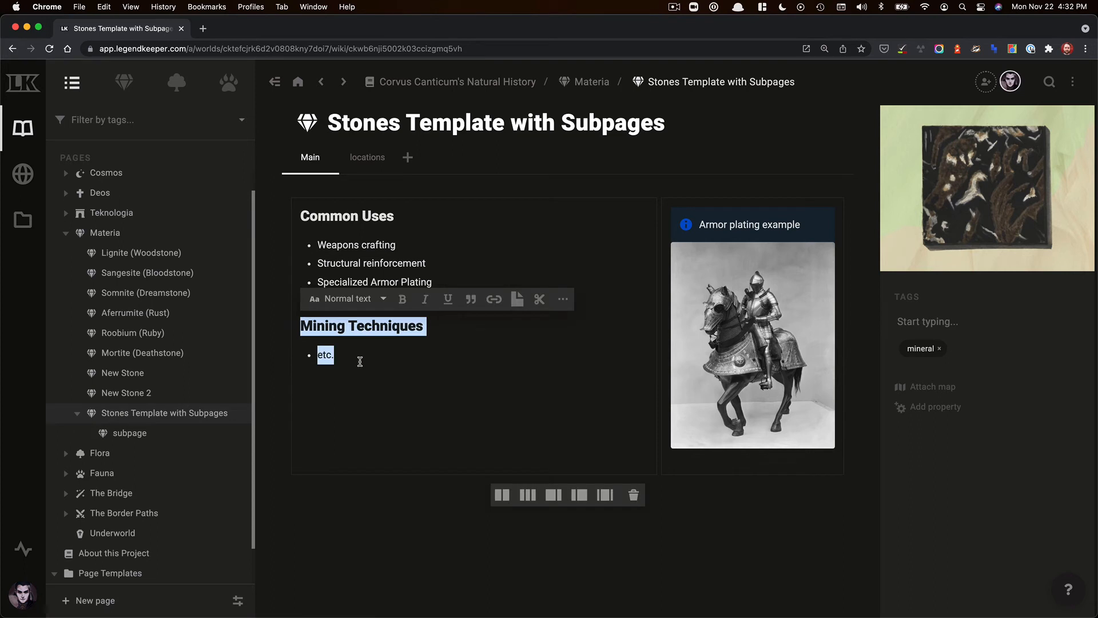
pyautogui.press('BackSpace')
pyautogui.click(172, 433)
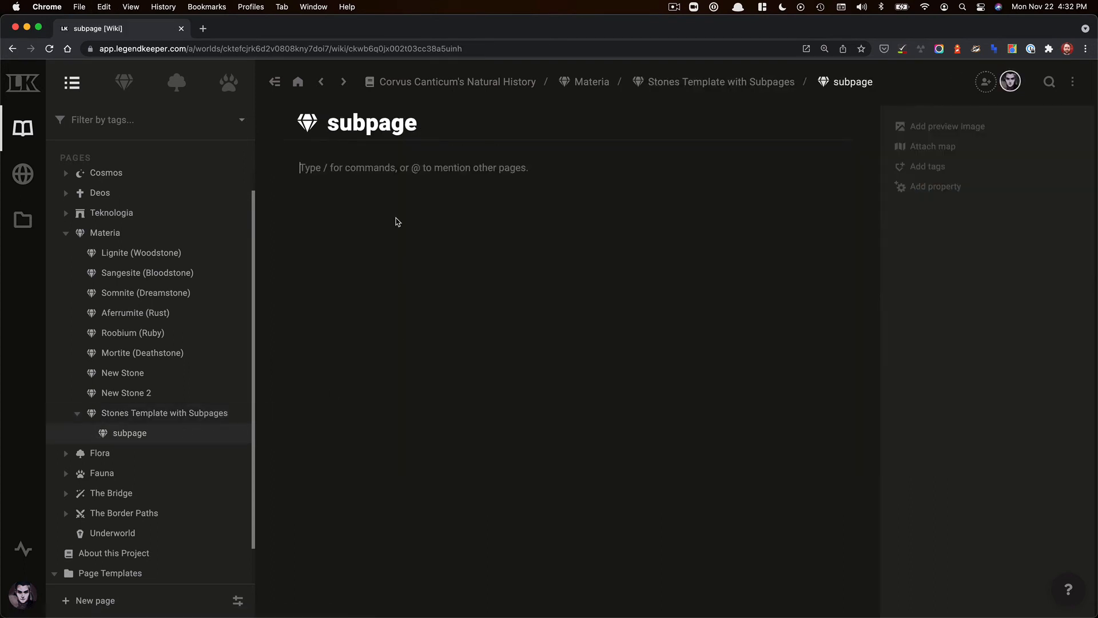
pyautogui.press('super+v')
# - Rename the subpage to mining techniques
pyautogui.doubleClick(364, 107)
pyautogui.write('mining')
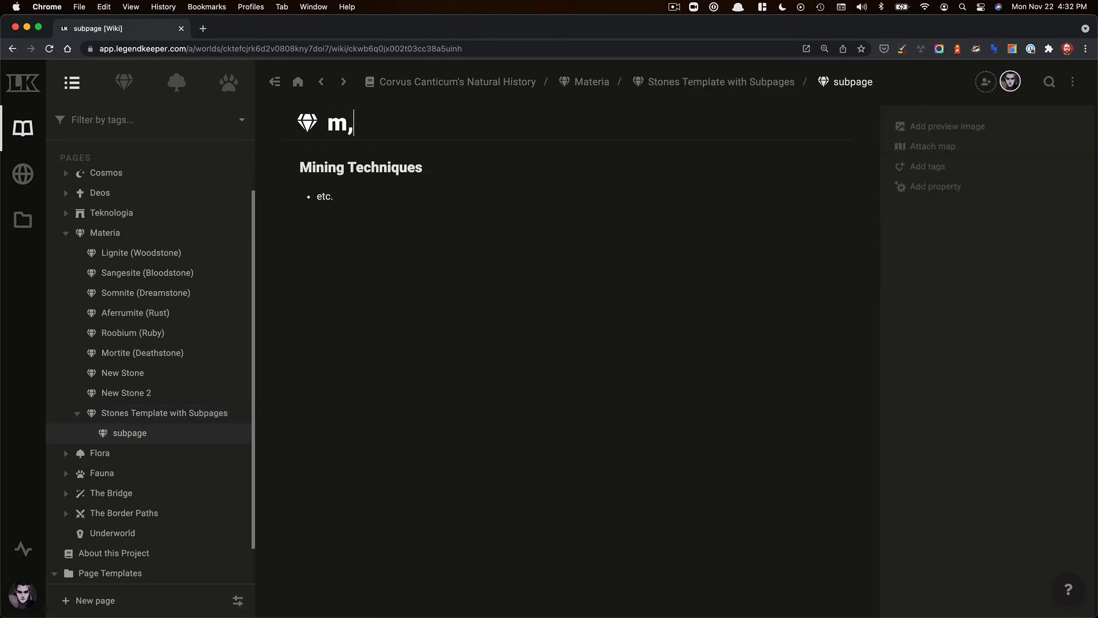
pyautogui.write(' techniques')
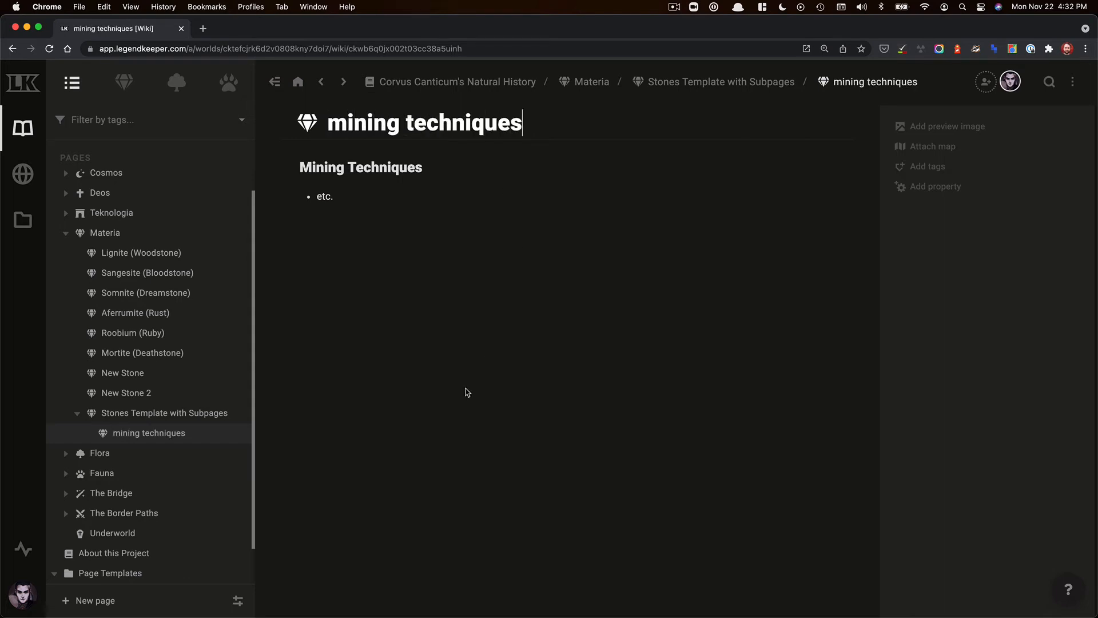
# - Move the Stones Template with Subpages page, together with its subpage, into the Page Templates folder
pyautogui.click(161, 413)
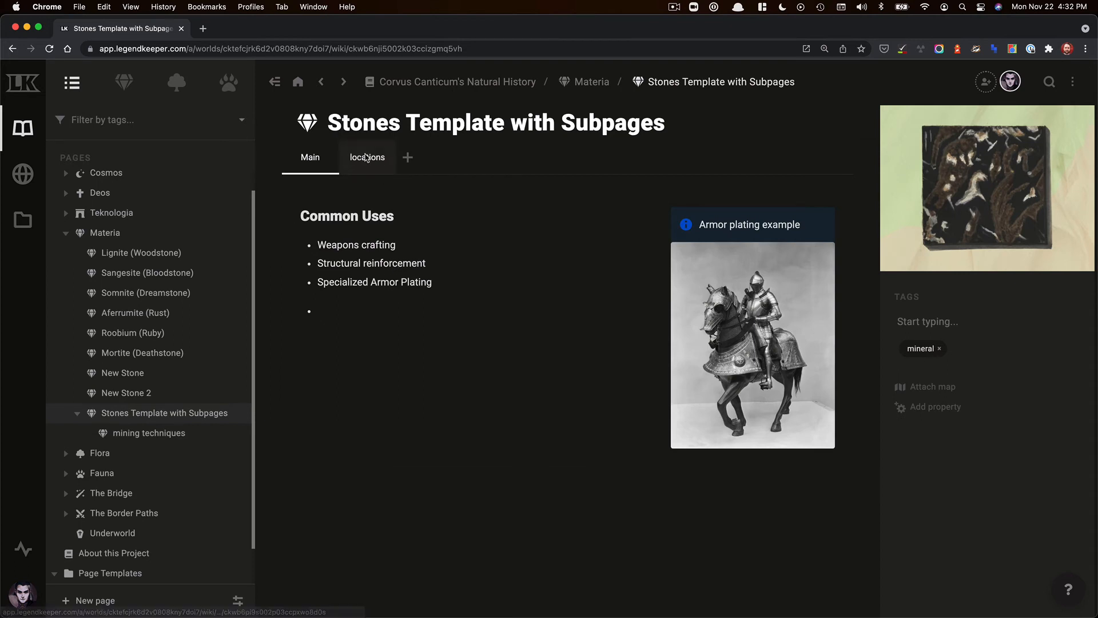
pyautogui.click(371, 166)
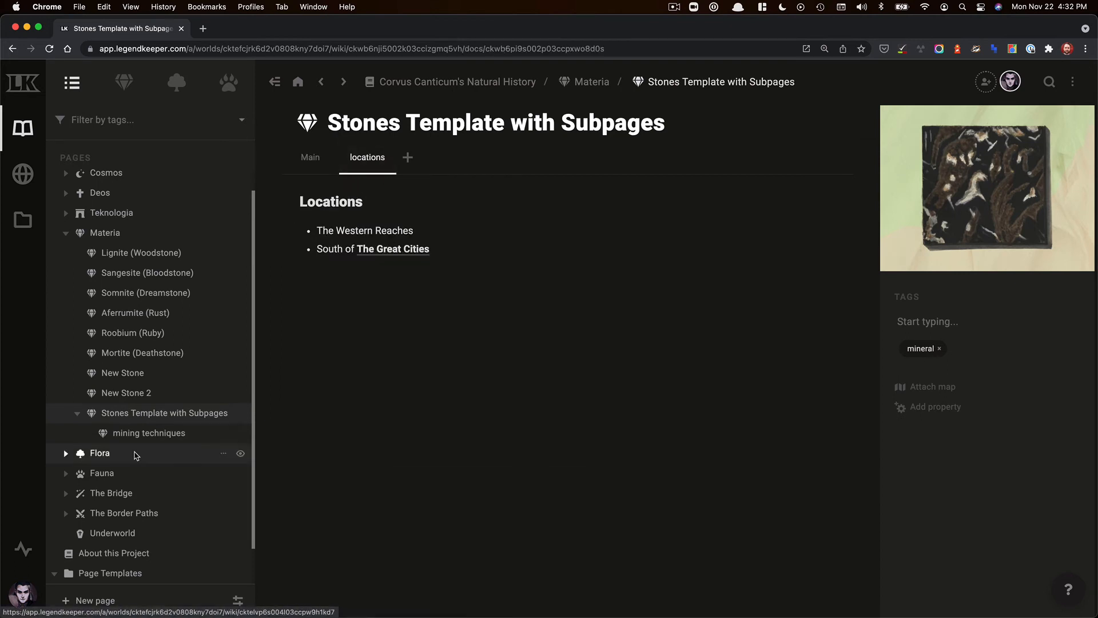
pyautogui.click(156, 435)
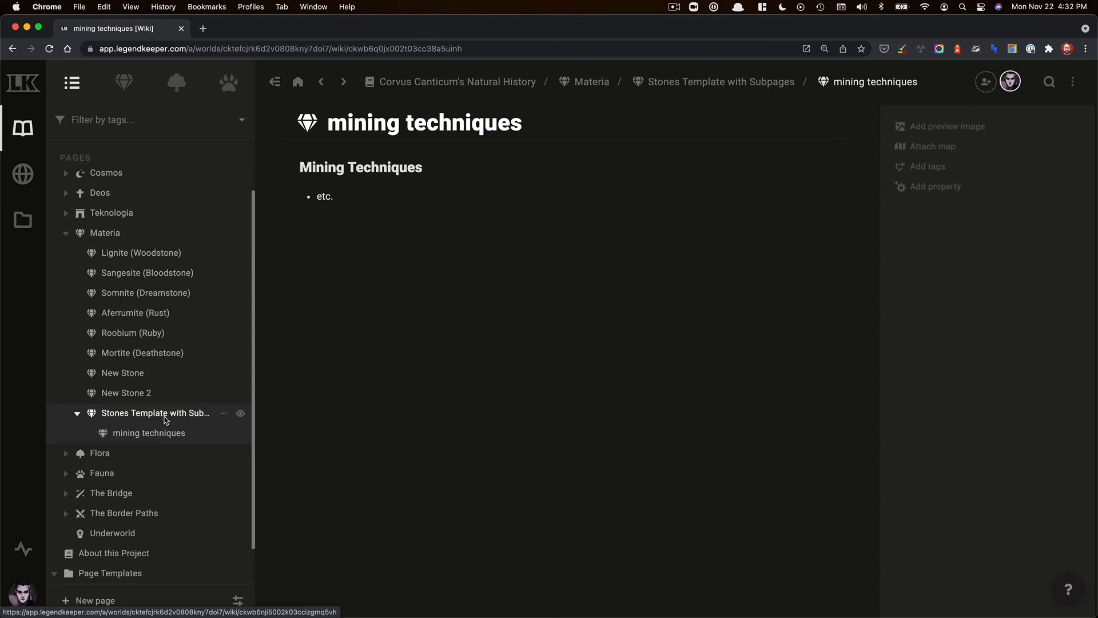
pyautogui.click(165, 414)
pyautogui.scroll(-2, 103, 381)
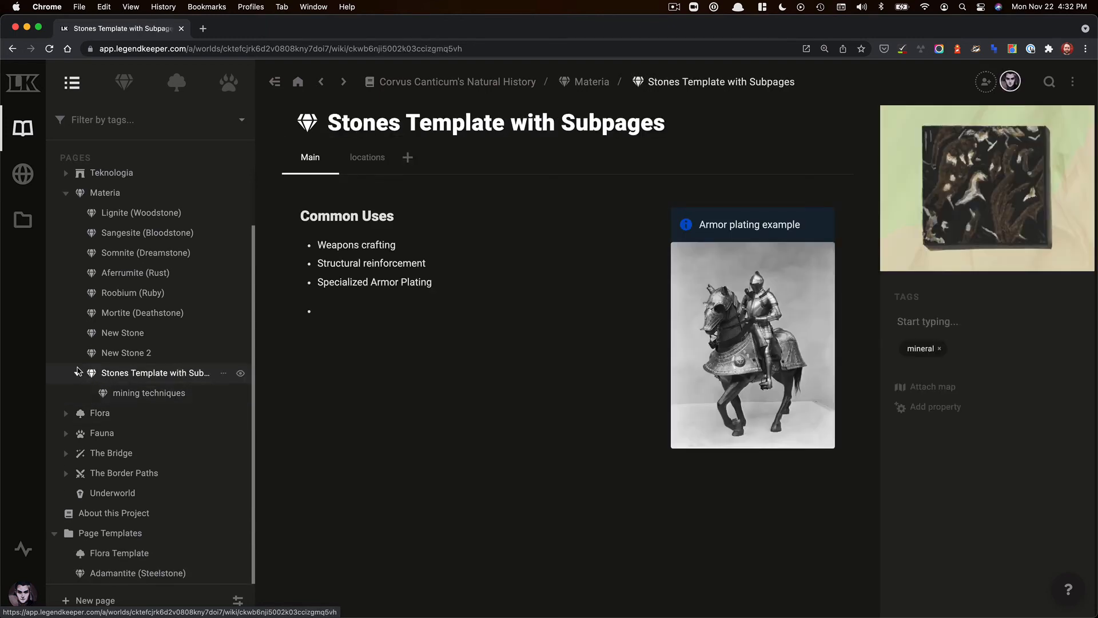
pyautogui.click(77, 374)
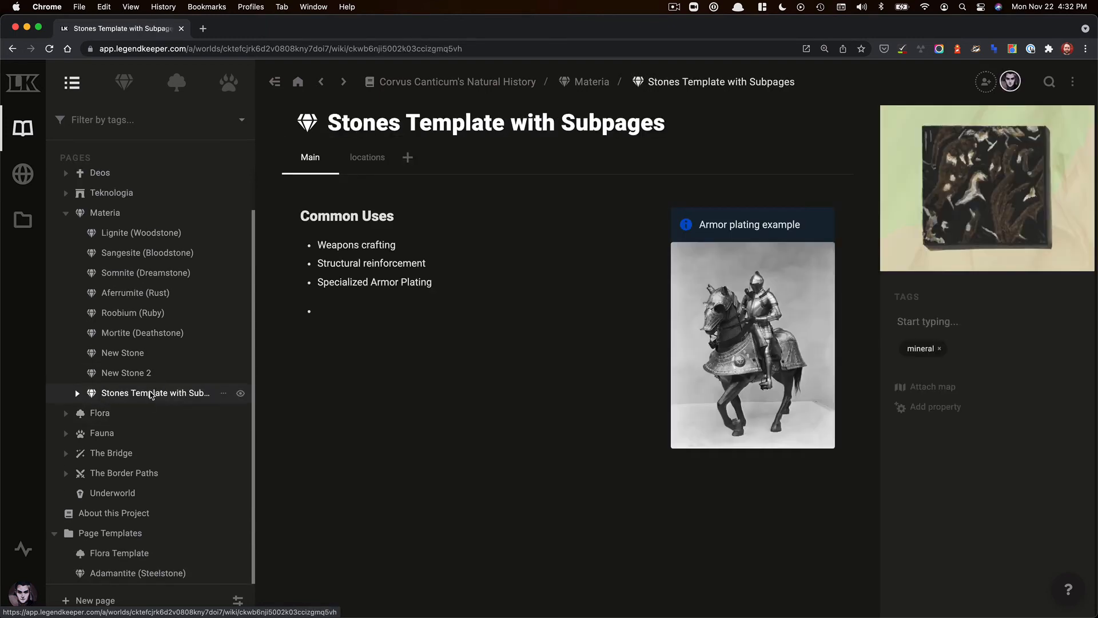
pyautogui.moveTo(150, 395); pyautogui.dragTo(126, 539)
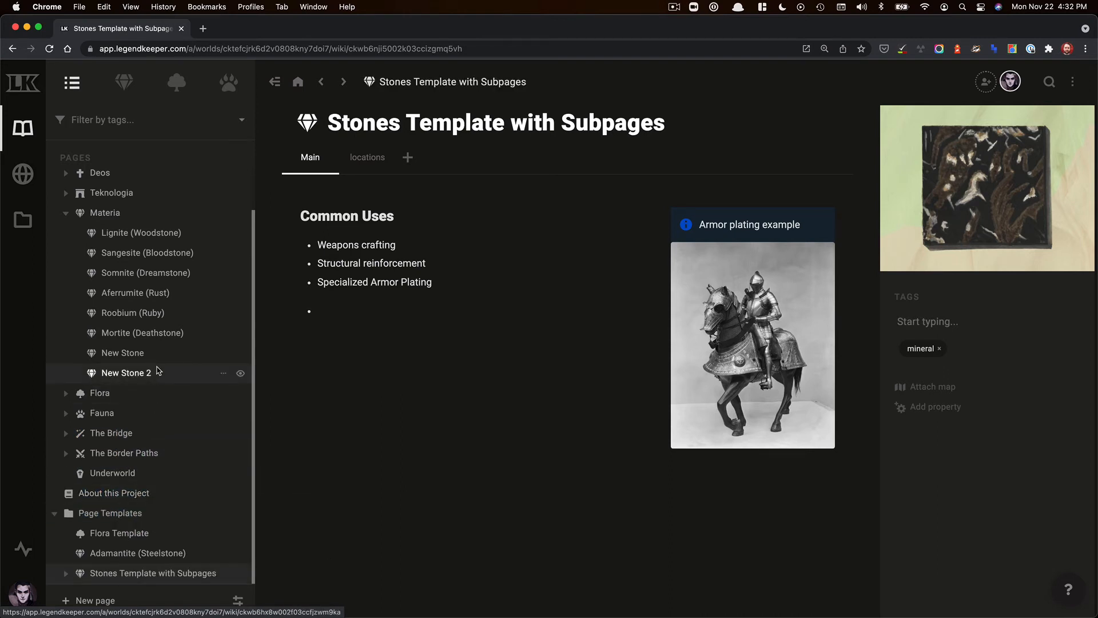
# - Create a page named New Stone 3 under Materia from the Stones Template with Subpages template with sub-templates enabled
pyautogui.scroll(1, 159, 370)
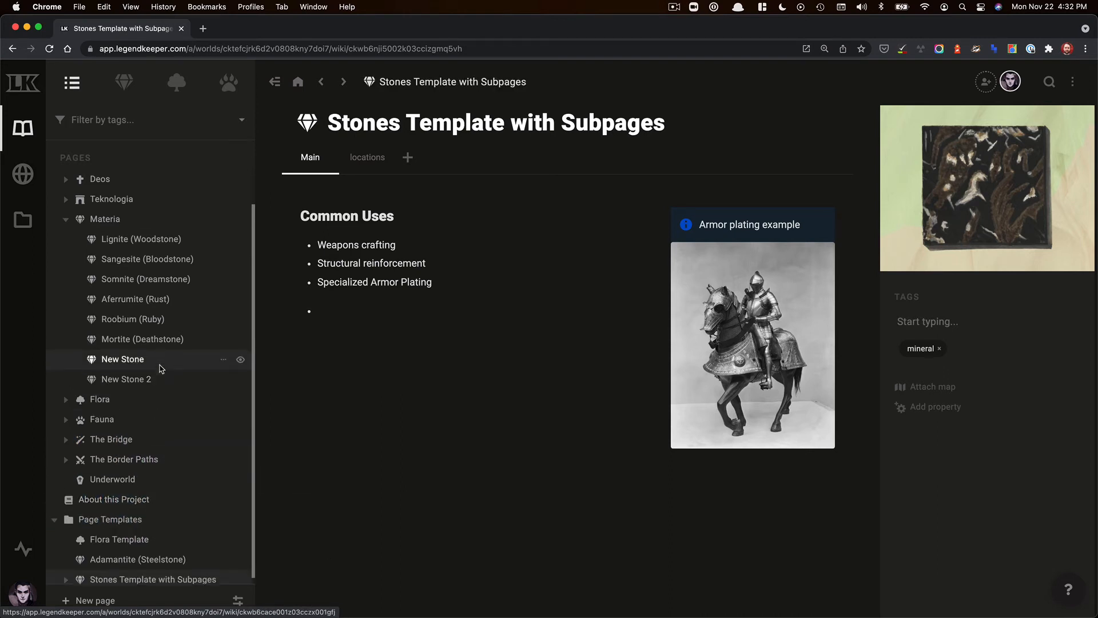
pyautogui.click(222, 220)
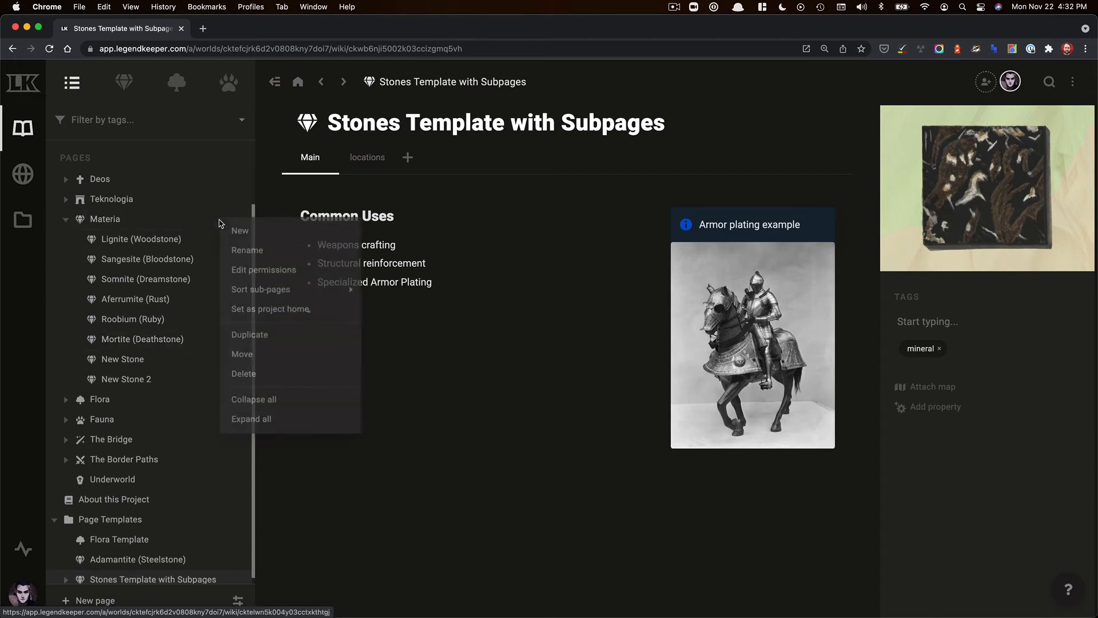
pyautogui.click(258, 232)
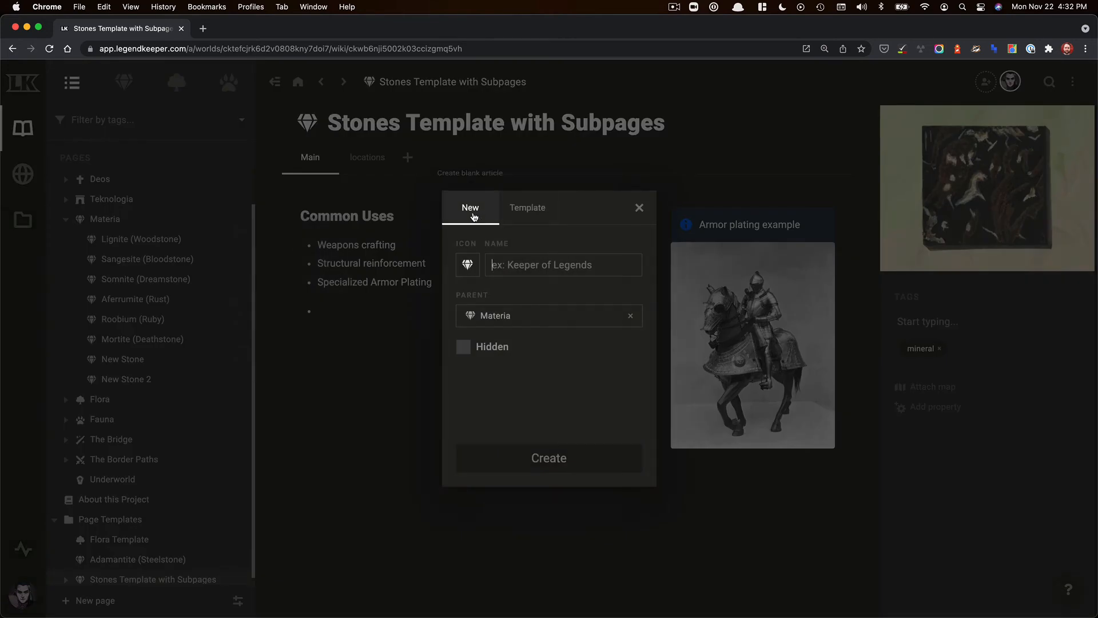
pyautogui.click(527, 208)
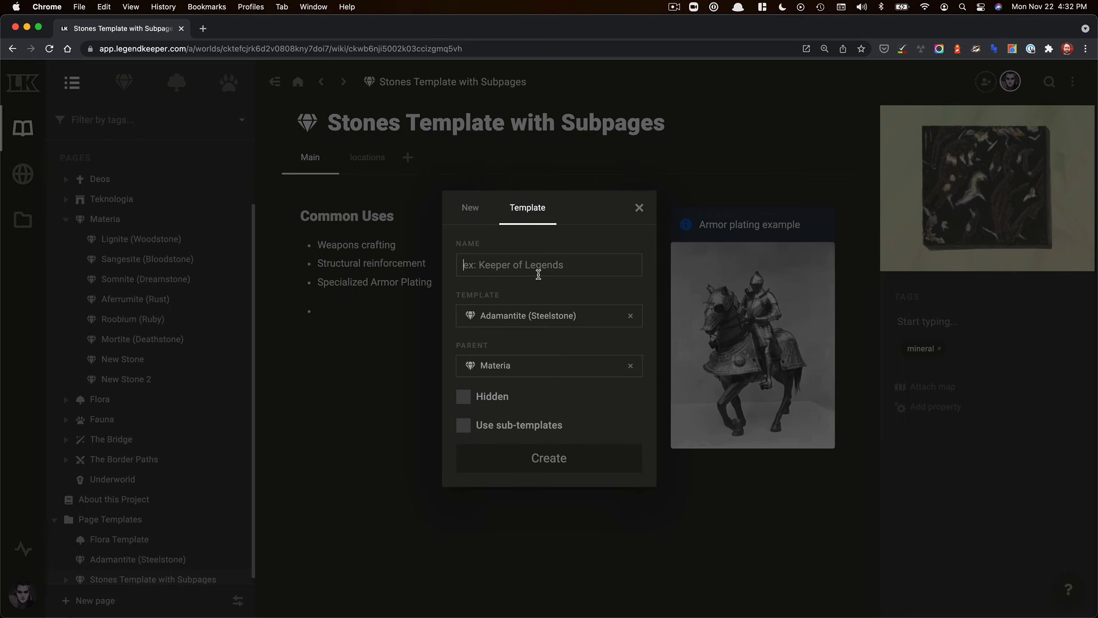
pyautogui.write('New Stone 3')
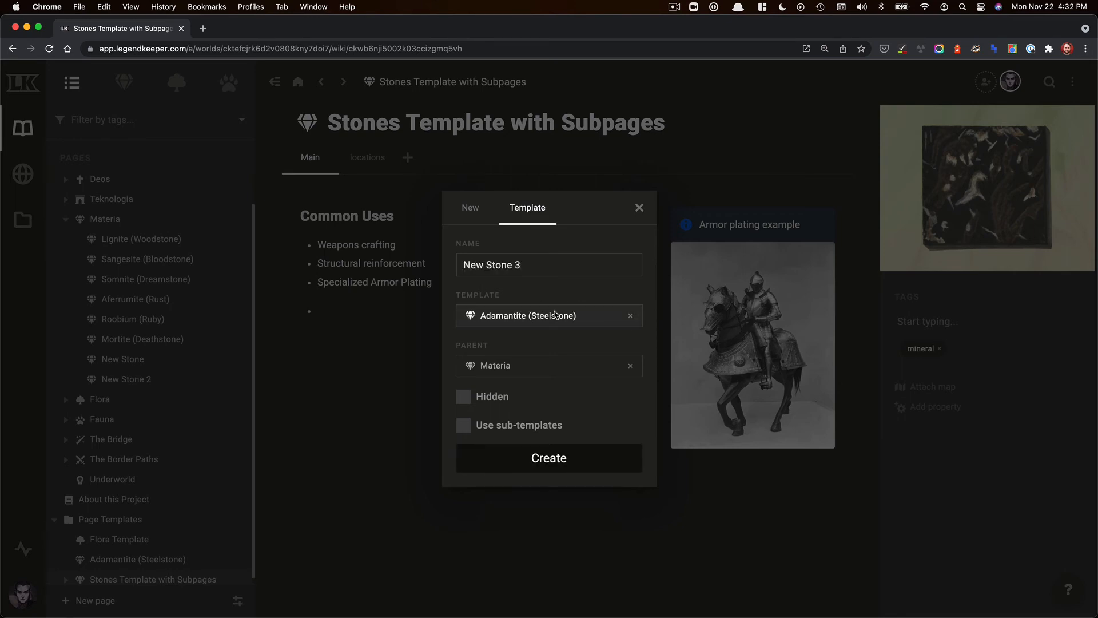
pyautogui.click(564, 318)
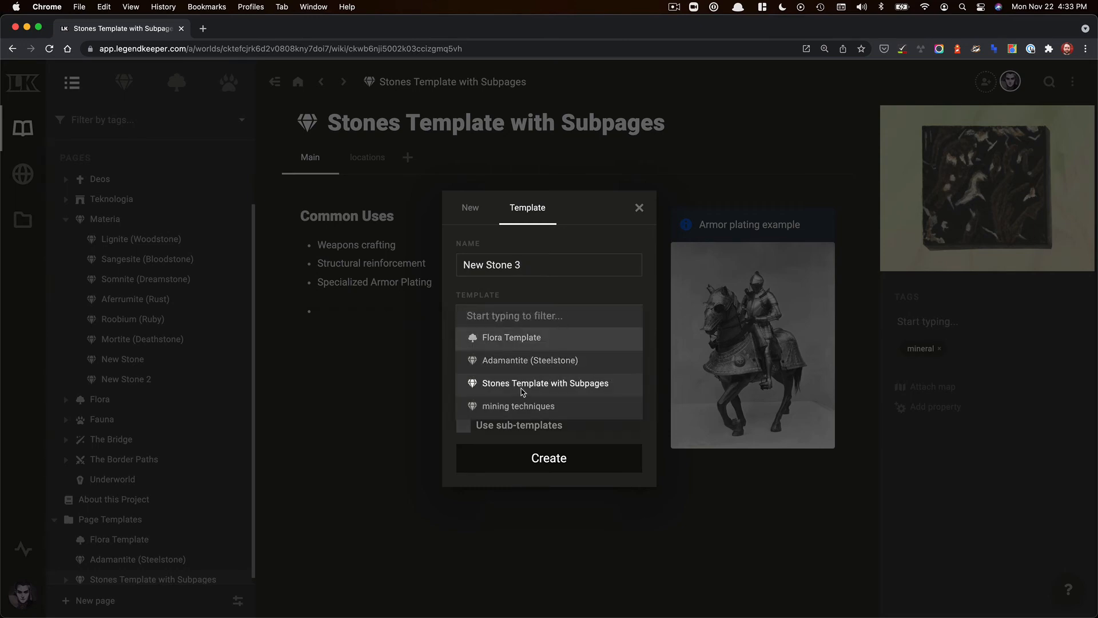
pyautogui.click(523, 384)
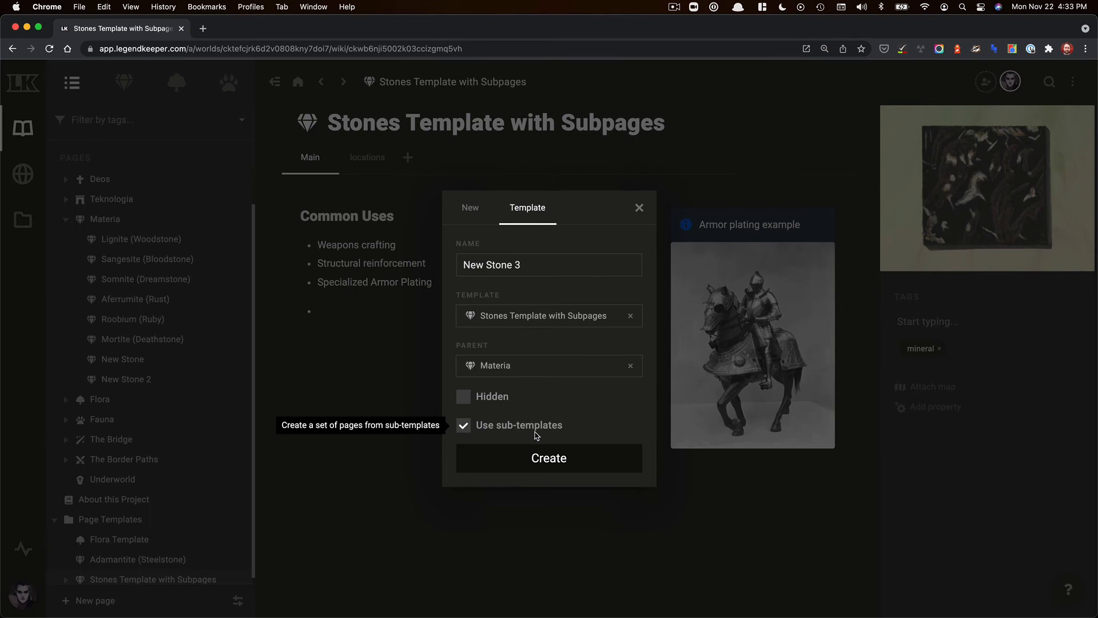
pyautogui.click(565, 458)
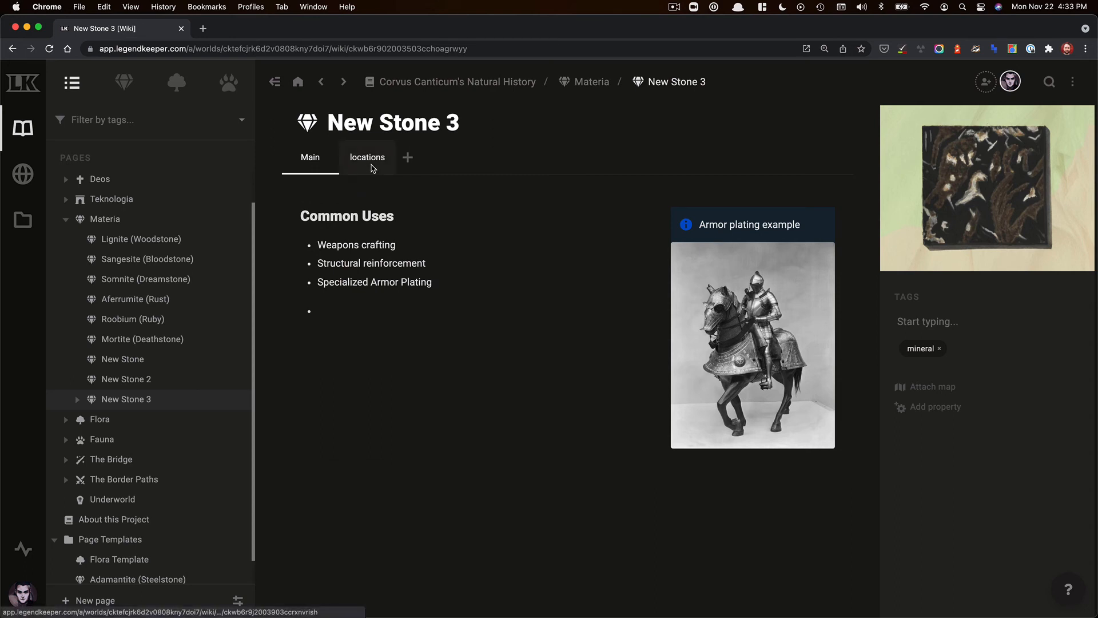
# - Inspect New Stone 3's locations tab and its mining techniques sub-page
pyautogui.click(370, 167)
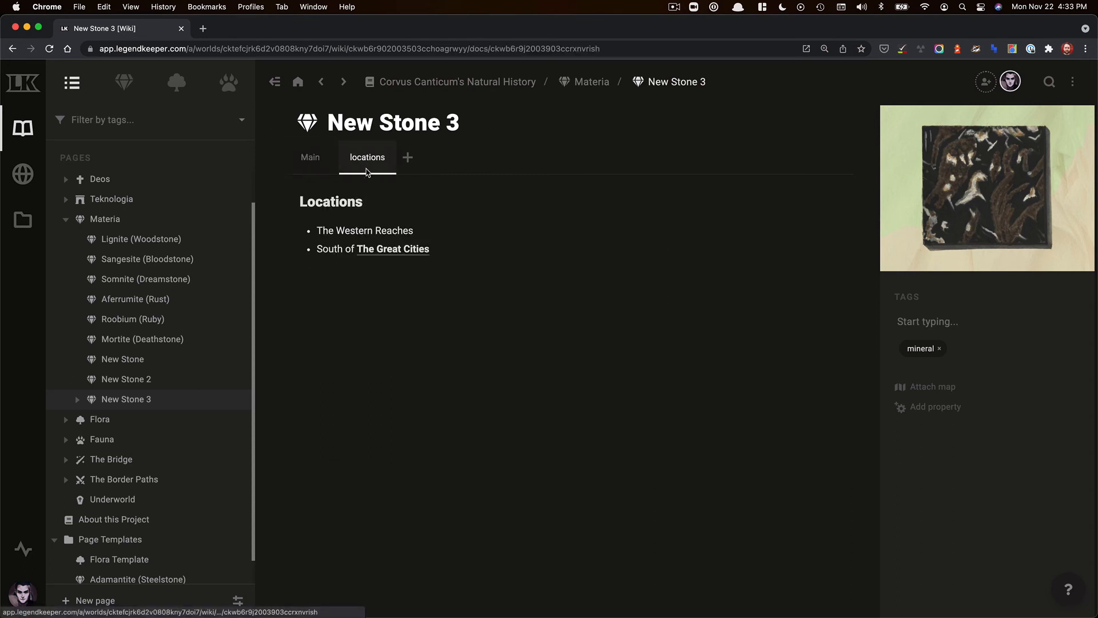
pyautogui.click(78, 399)
pyautogui.scroll(-1, 177, 411)
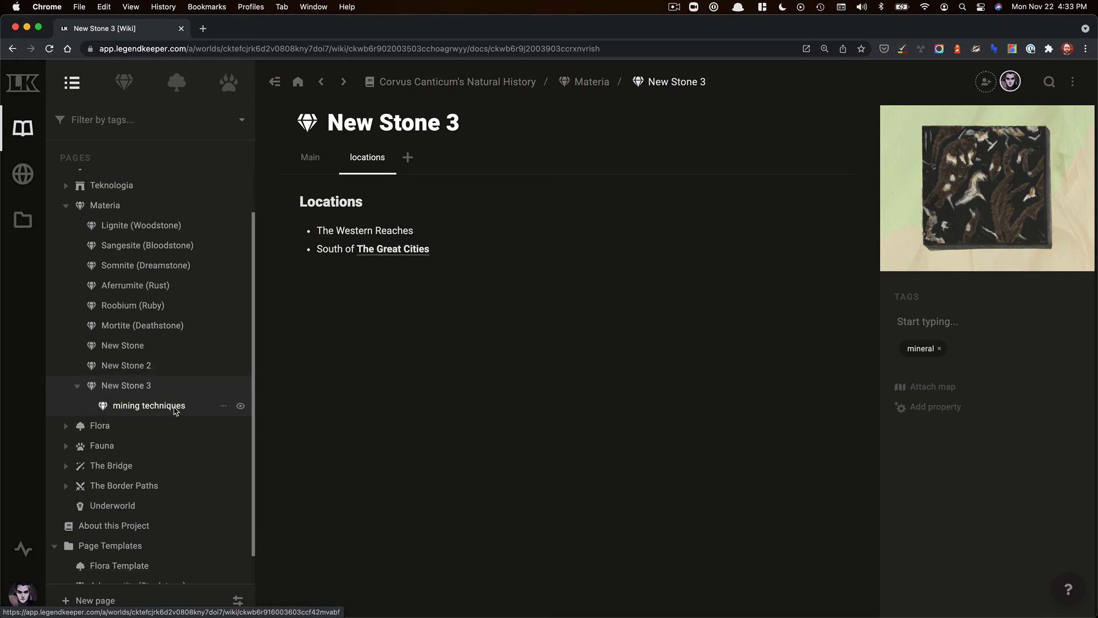
pyautogui.click(174, 407)
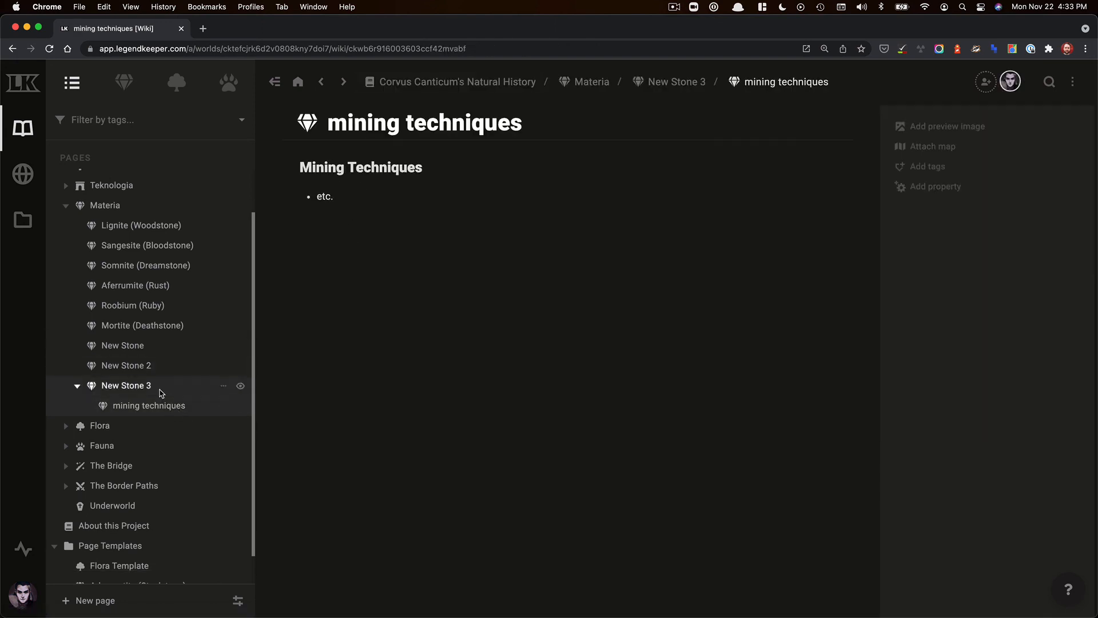
pyautogui.scroll(-2, 117, 572)
pyautogui.click(117, 573)
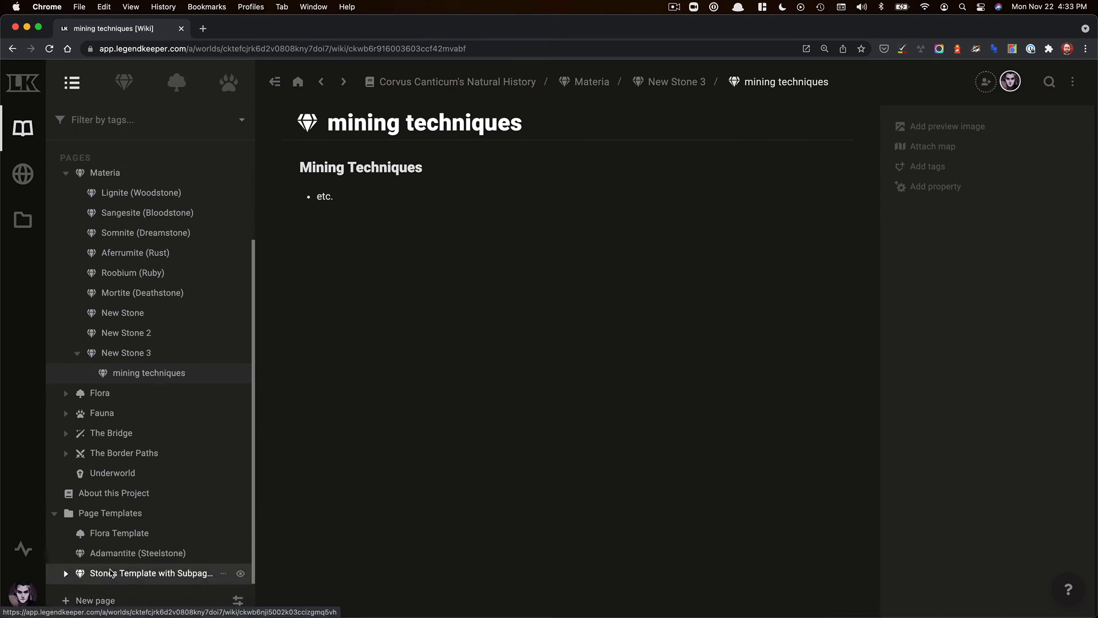